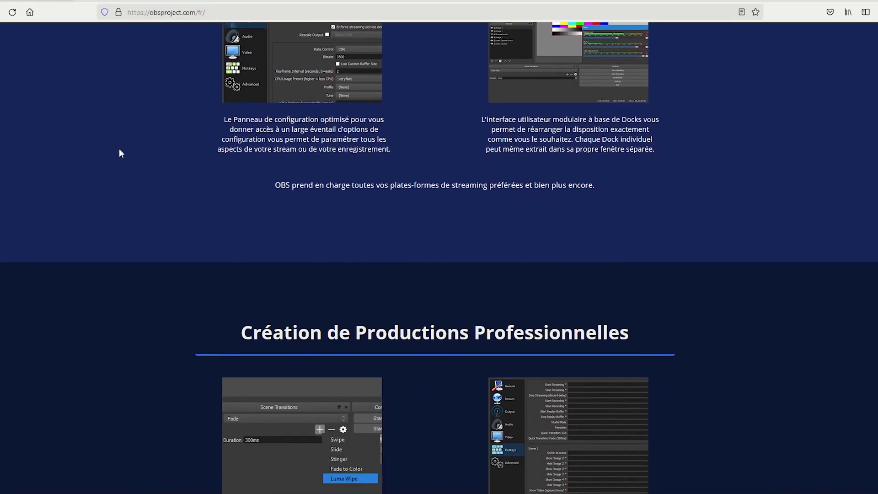
# Step: Look through the feature overview on the OBS Studio home page and return to its download options
pyautogui.scroll(-6, 120, 149)
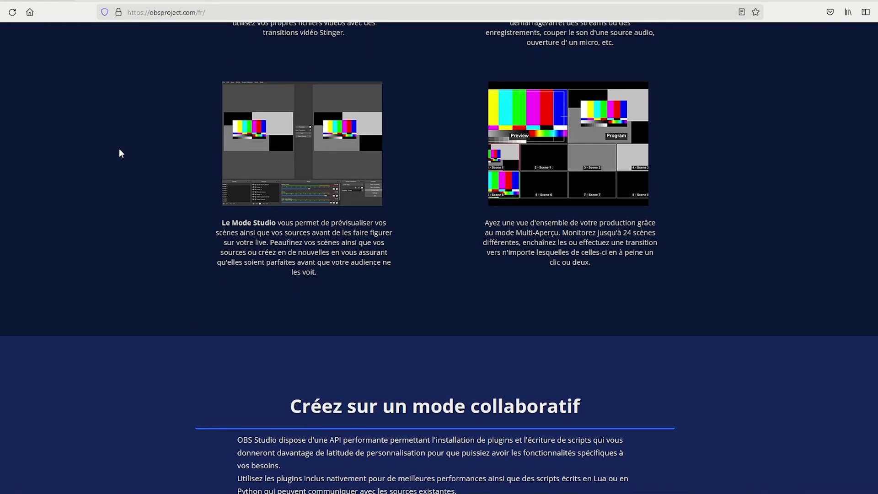
pyautogui.scroll(-6, 121, 154)
pyautogui.scroll(15, 27, 363)
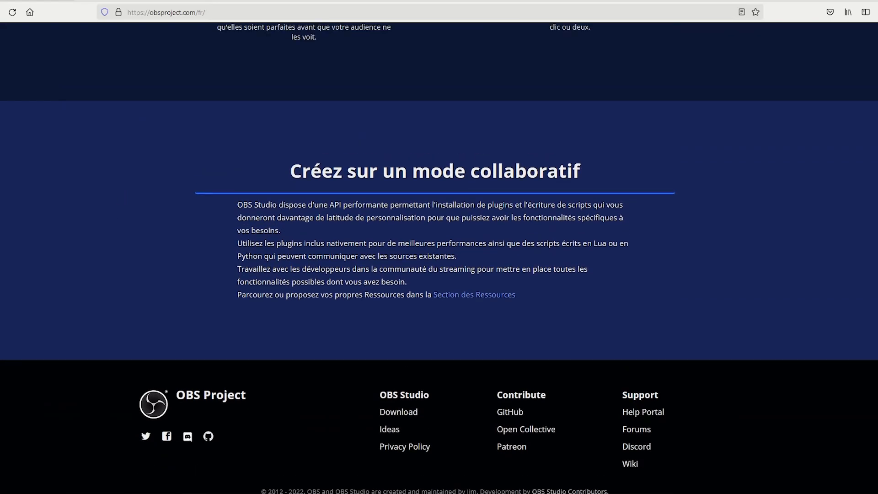
pyautogui.scroll(7, 44, 349)
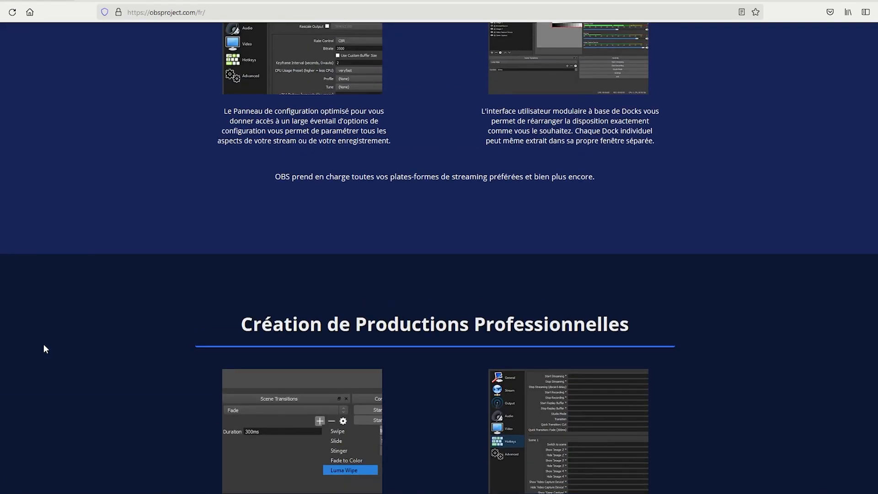
pyautogui.scroll(5, 44, 348)
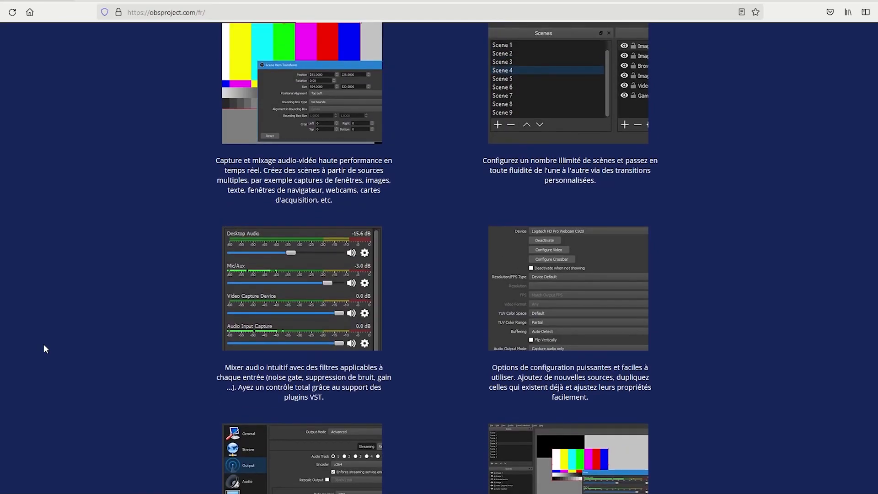
pyautogui.scroll(20, 44, 348)
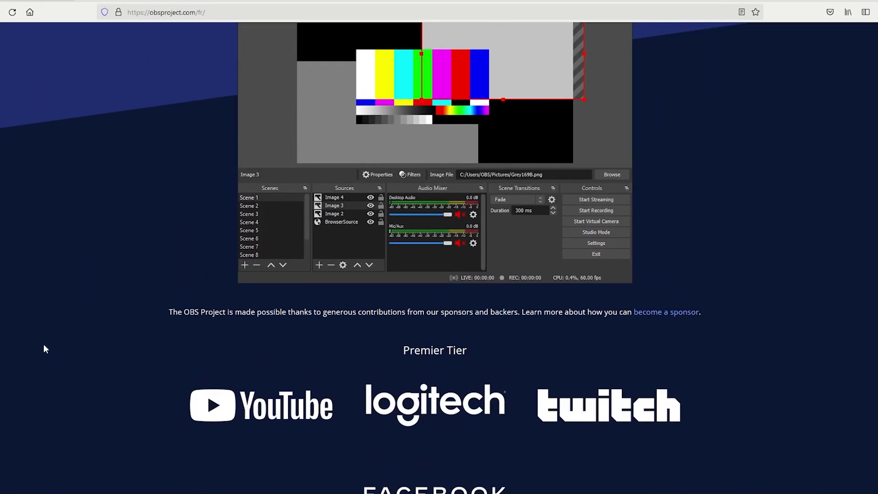
pyautogui.scroll(1, 44, 347)
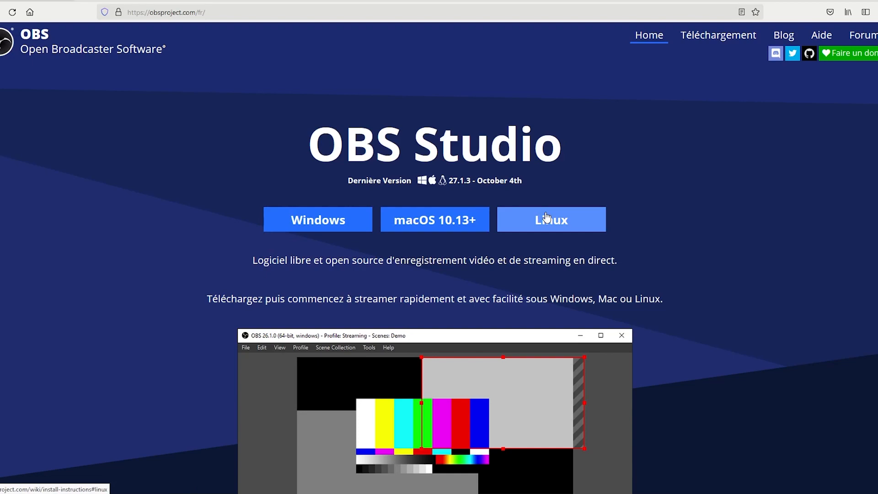
# Step: Save the Windows installer of OBS Studio 27.1.3 and check the file in its download folder
pyautogui.click(310, 216)
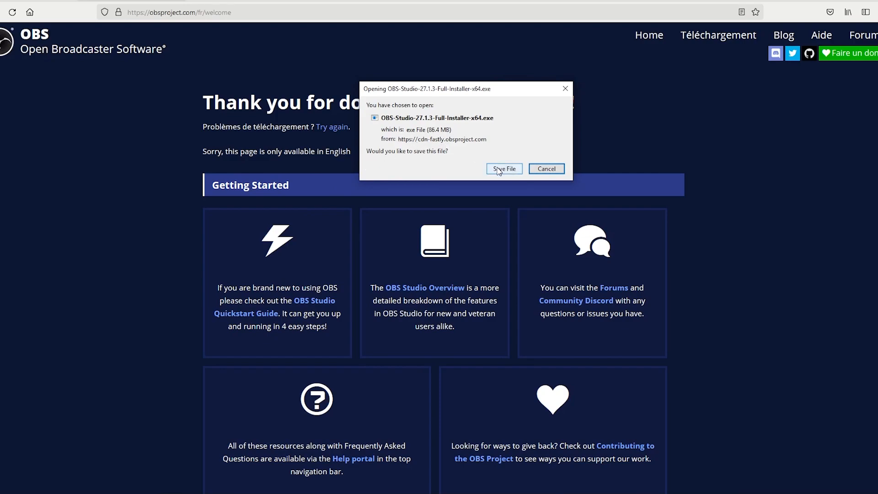
pyautogui.click(501, 171)
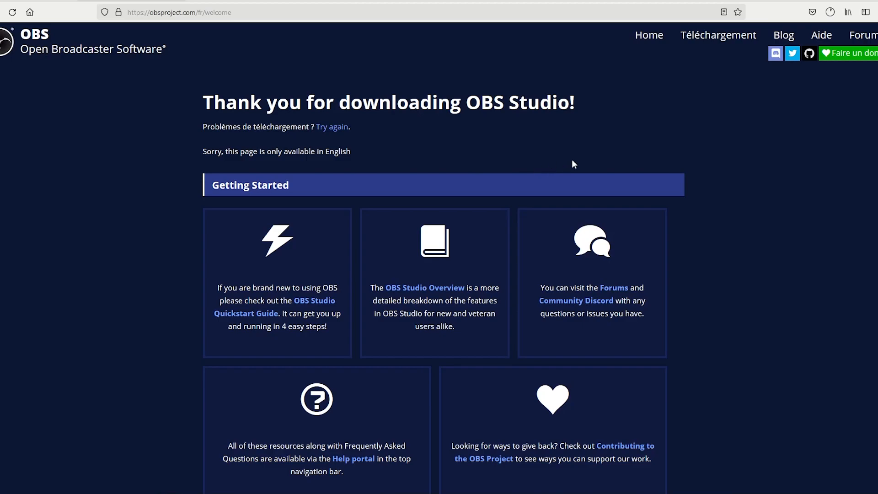
pyautogui.click(830, 12)
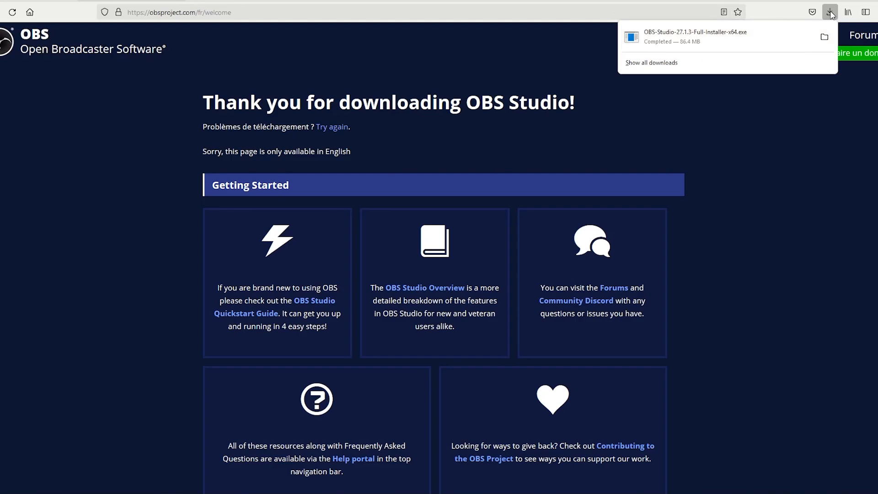
pyautogui.click(824, 38)
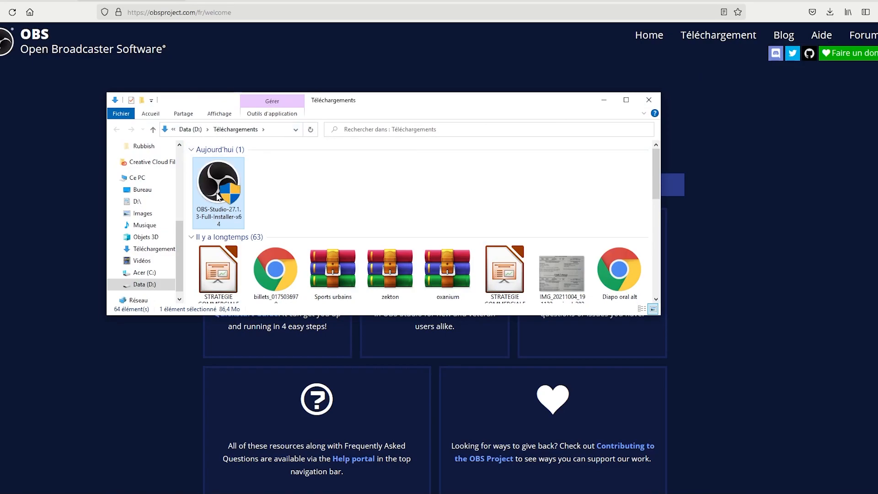
pyautogui.click(649, 99)
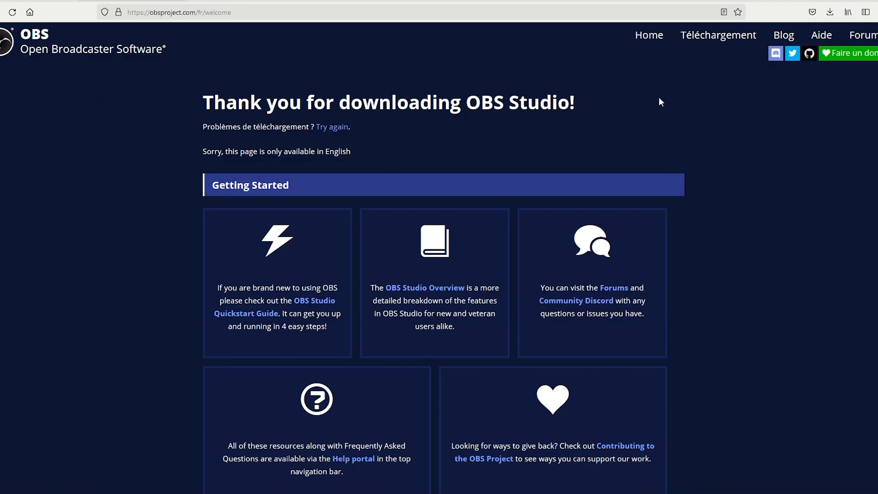
# Step: Run the downloaded OBS Studio installer, complete the setup and have OBS Studio launch at the end
pyautogui.click(829, 12)
pyautogui.click(665, 41)
pyautogui.moveTo(626, 122); pyautogui.dragTo(373, 127)
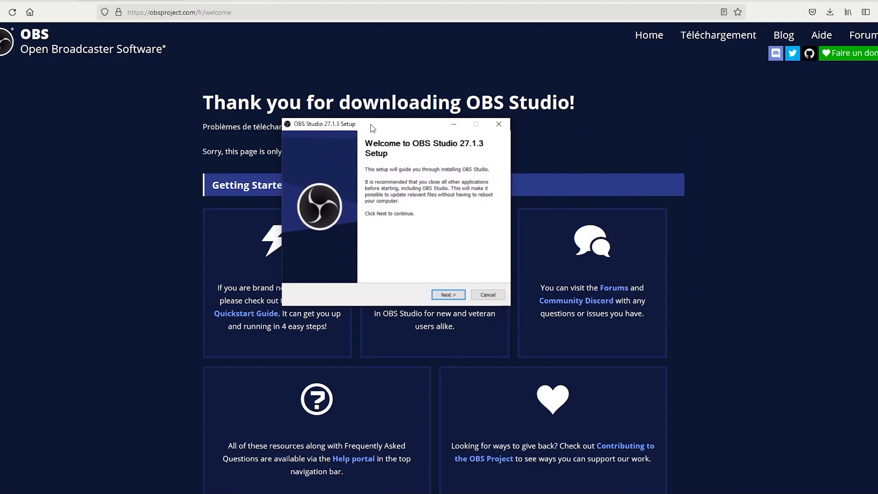
pyautogui.click(448, 295)
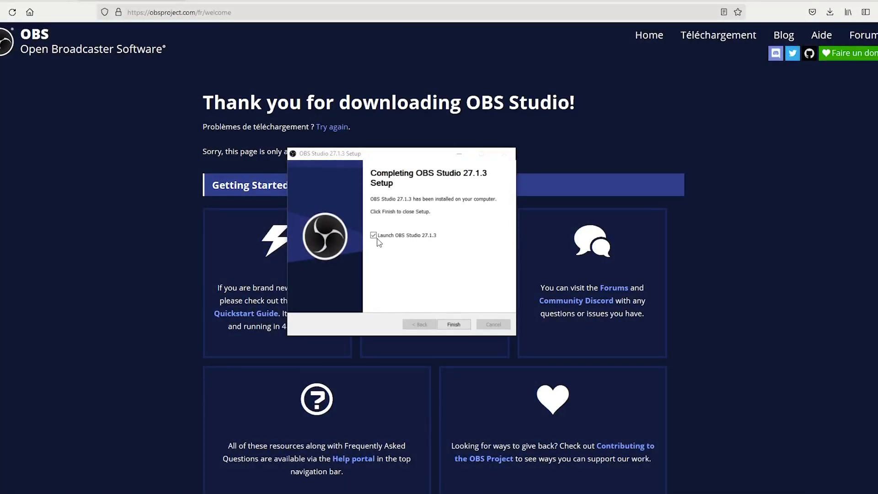
pyautogui.click(456, 324)
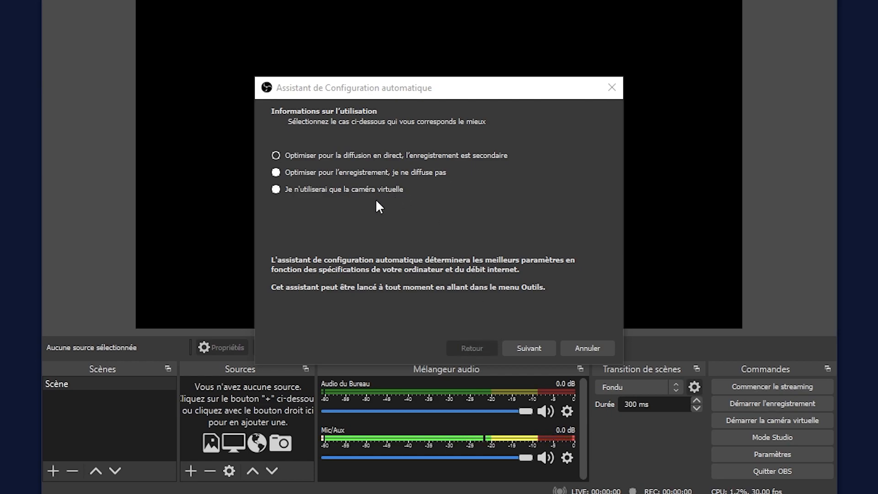
# Step: Complete the auto-configuration for recording only, with FPS on "60 ou 30, mais favoriser une résolution élevée", and apply the recommended settings
pyautogui.click(323, 189)
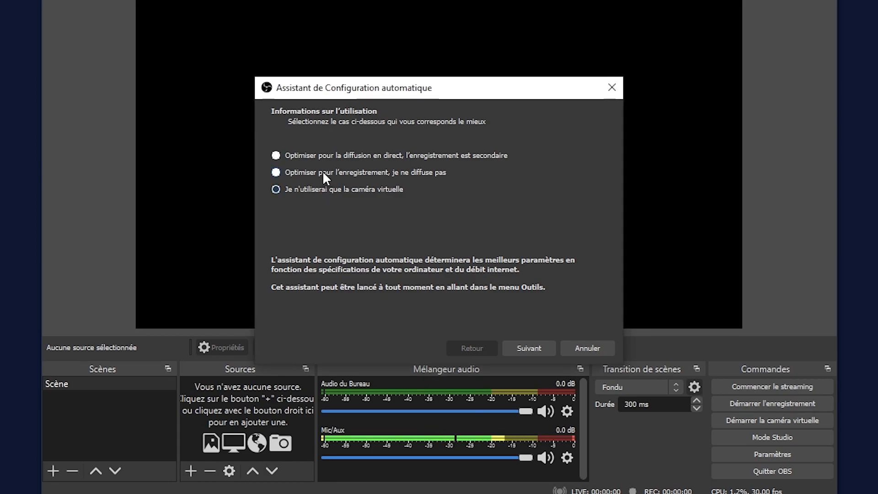
pyautogui.click(323, 173)
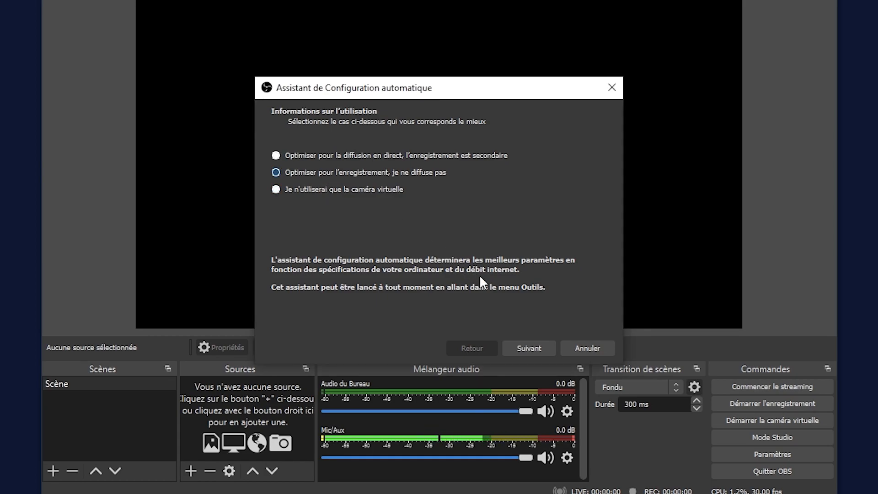
pyautogui.click(548, 354)
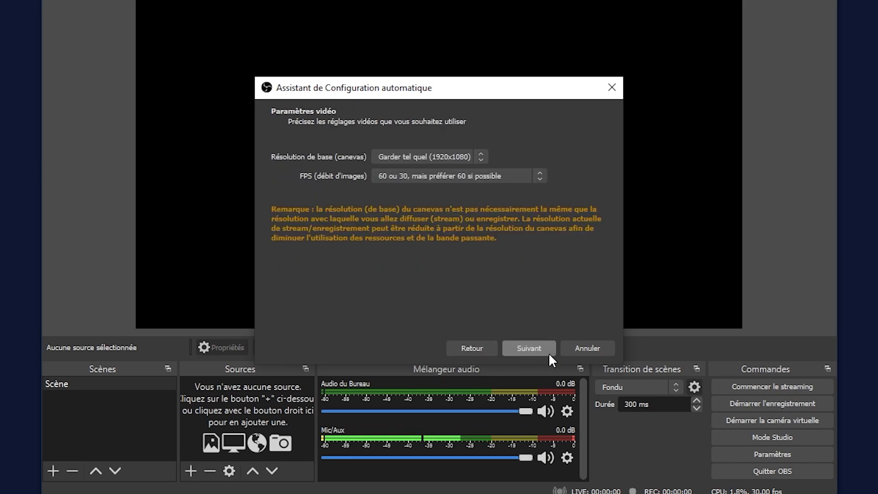
pyautogui.click(469, 176)
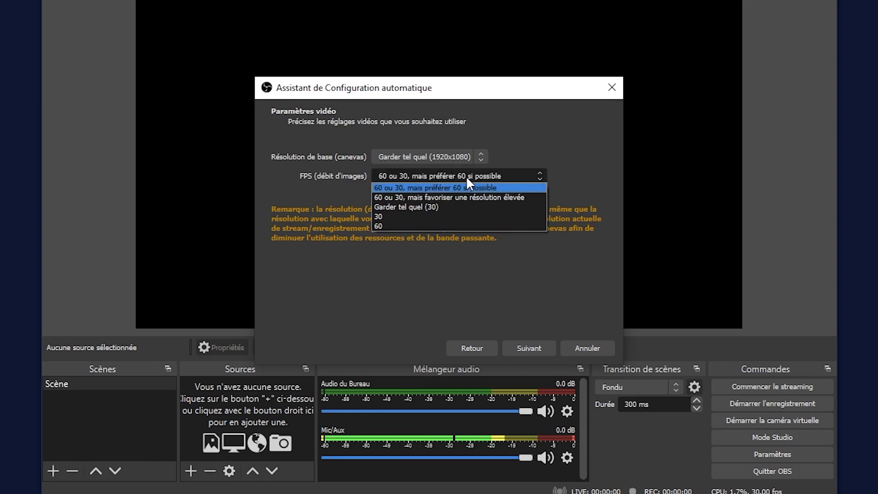
pyautogui.click(422, 197)
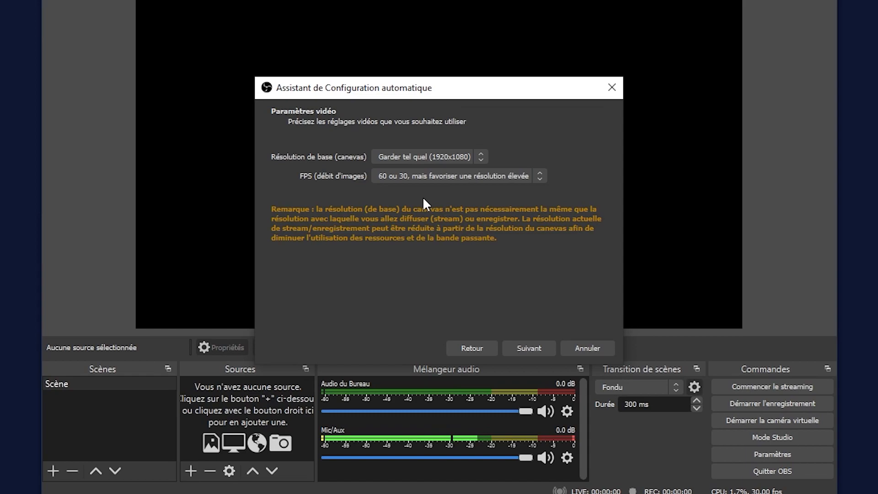
pyautogui.click(534, 352)
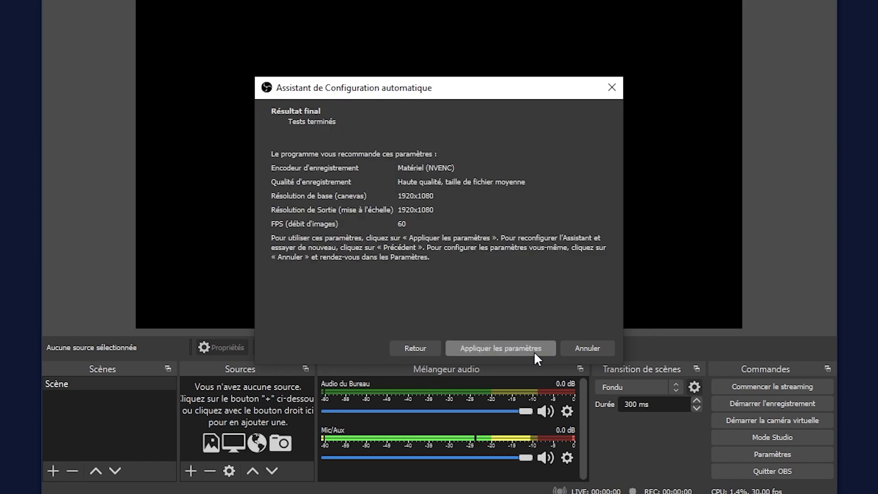
pyautogui.click(533, 351)
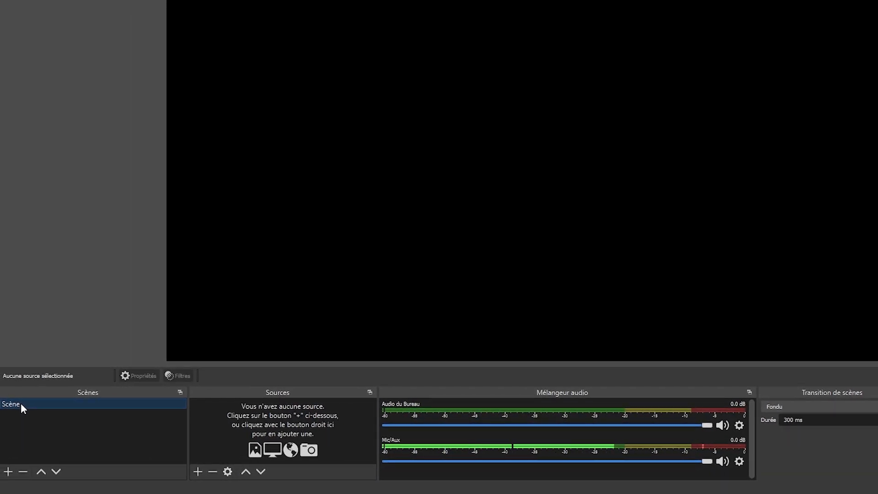
# Step: Rename the existing scene as "Video + jeu"
pyautogui.rightClick(15, 404)
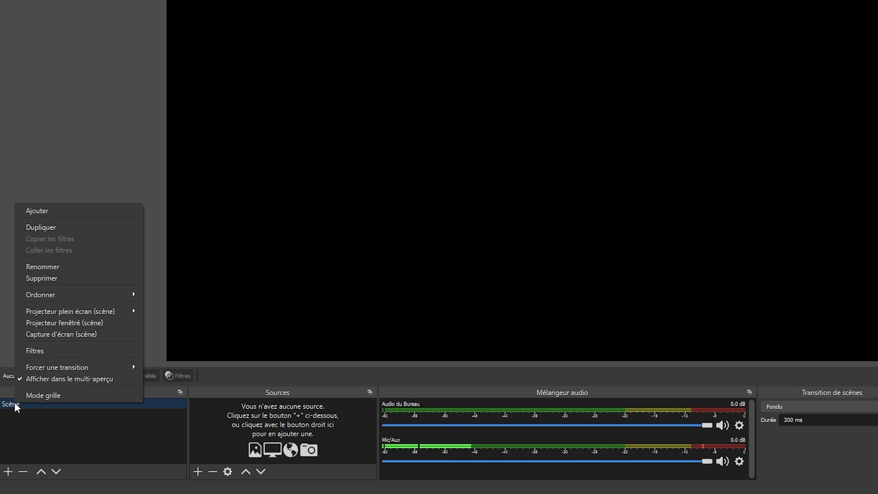
pyautogui.click(22, 268)
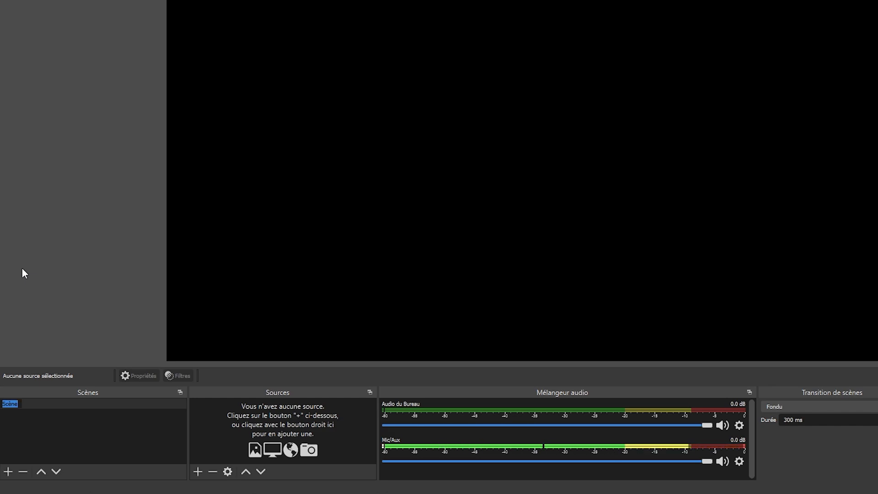
pyautogui.write('Webca')
pyautogui.press('BackSpace')
pyautogui.press('BackSpace')
pyautogui.press('BackSpace')
pyautogui.press('BackSpace')
pyautogui.press('BackSpace')
pyautogui.write('ideo + jeu')
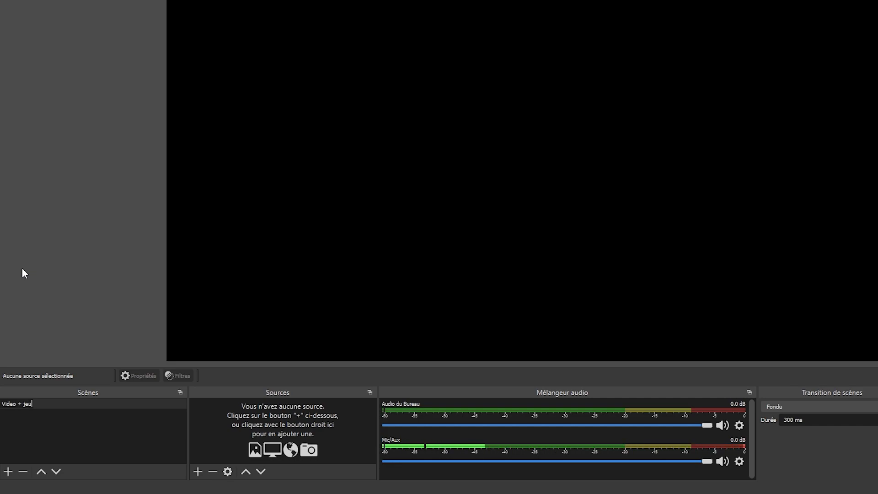
pyautogui.press('Return')
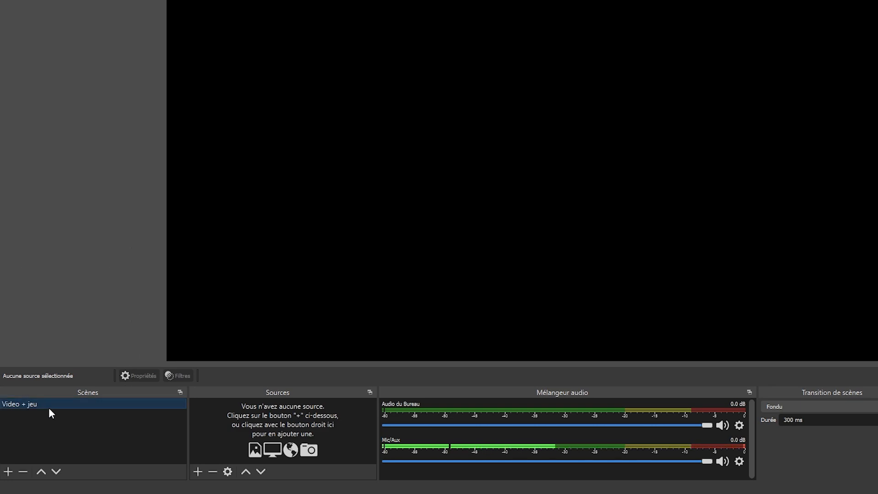
# Step: Add a new display capture source named "Capture d'écran droit" to the "Video + jeu" scene
pyautogui.click(198, 469)
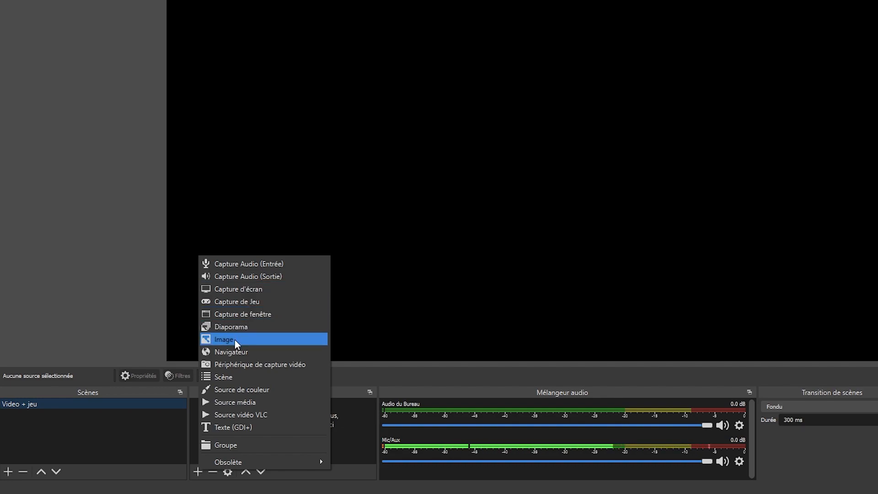
pyautogui.click(237, 296)
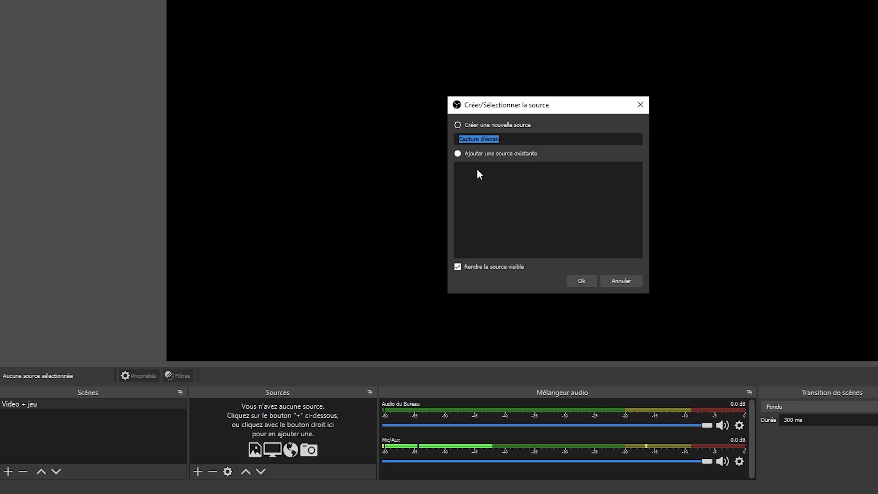
pyautogui.click(505, 139)
pyautogui.write('droit')
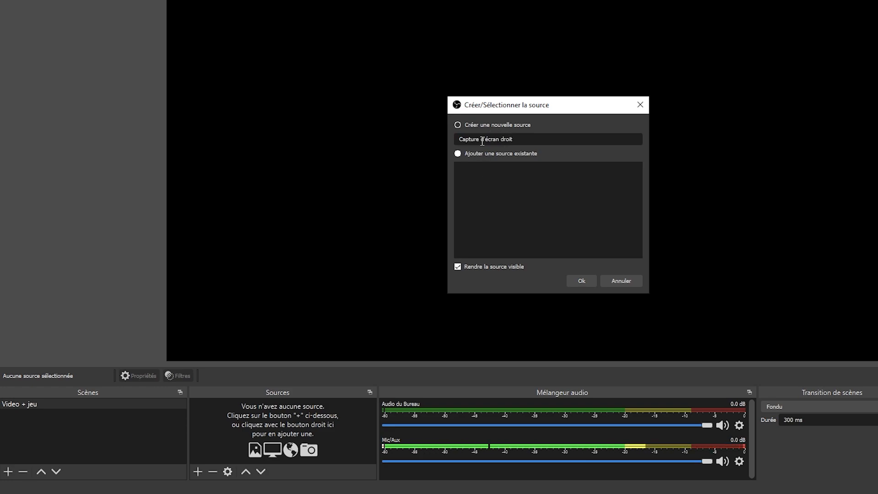
pyautogui.click(571, 280)
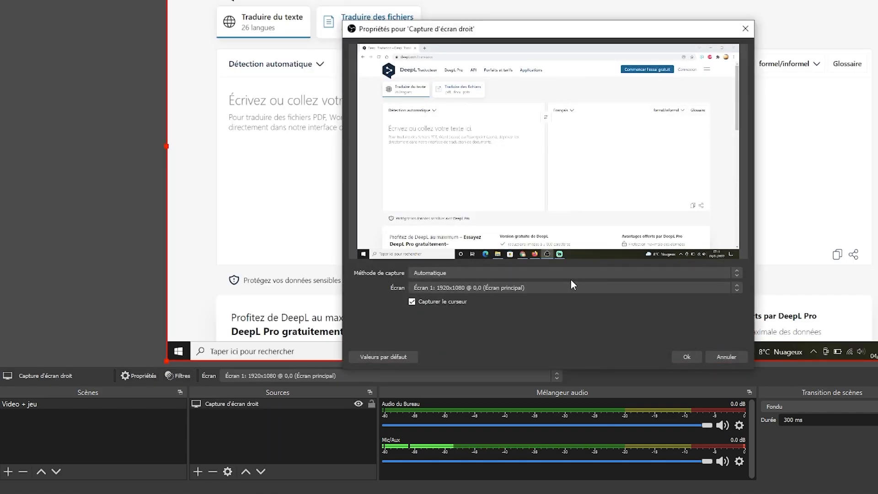
# Step: Preview Écran 2 as the captured display, return to Écran 1 (Écran principal) and accept the source properties
pyautogui.click(428, 286)
pyautogui.click(429, 304)
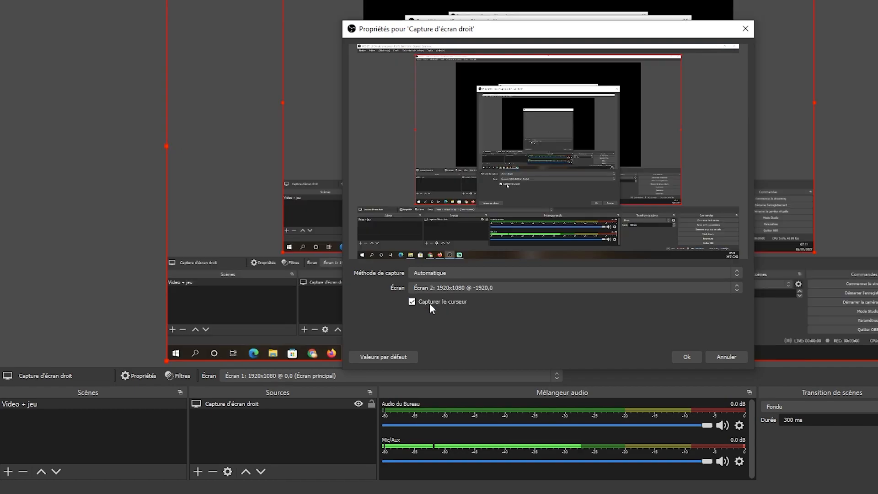
pyautogui.scroll(1, 450, 287)
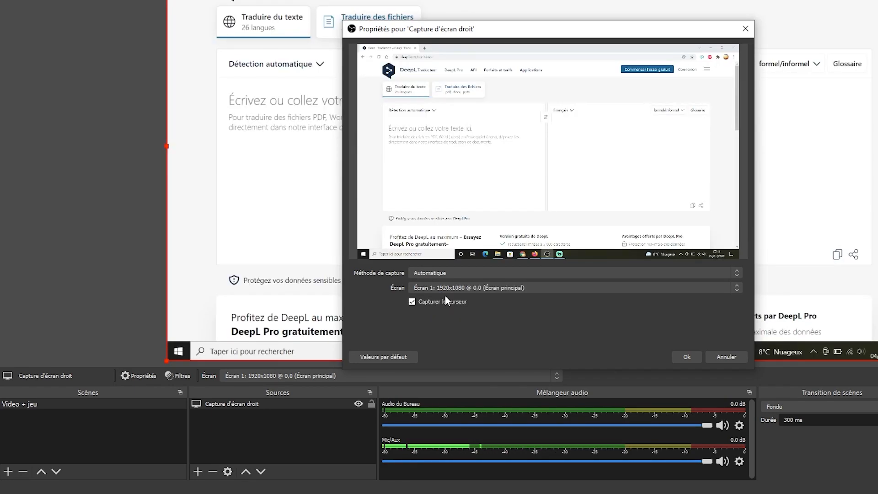
pyautogui.click(685, 353)
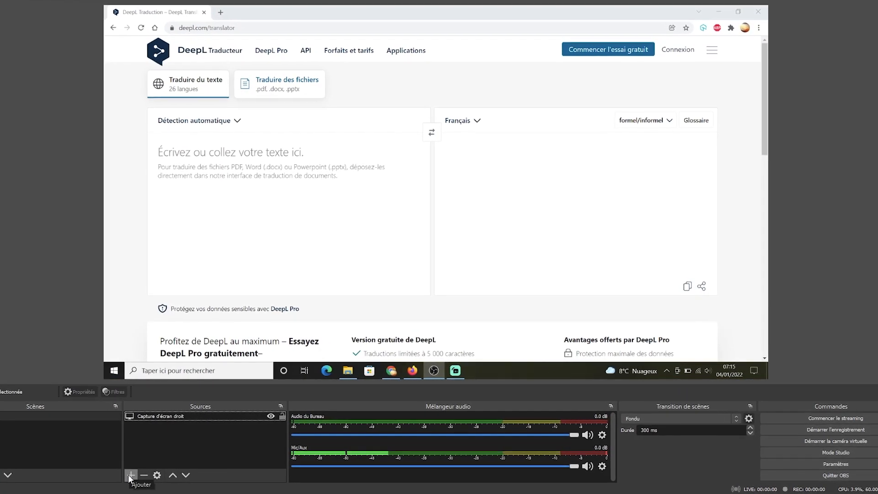
# Step: Add a video capture device source using HD WebCam and shrink it into the upper-left corner of the canvas
pyautogui.click(132, 474)
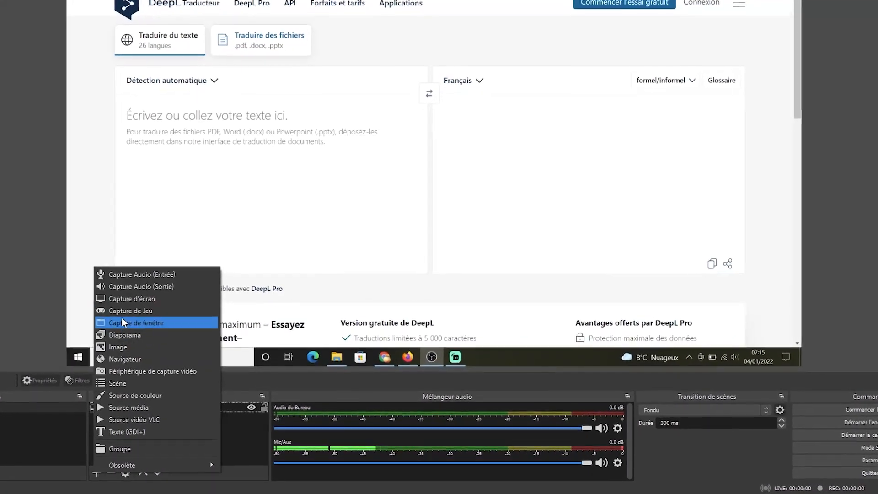
pyautogui.click(115, 371)
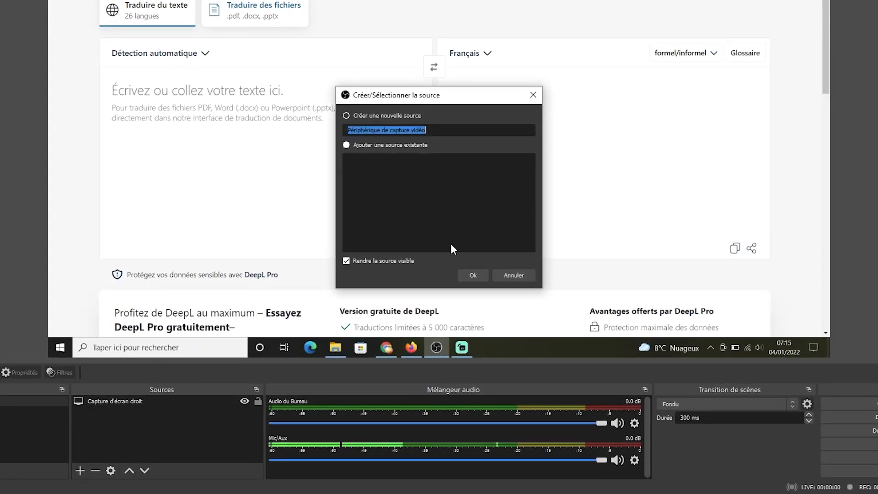
pyautogui.click(472, 277)
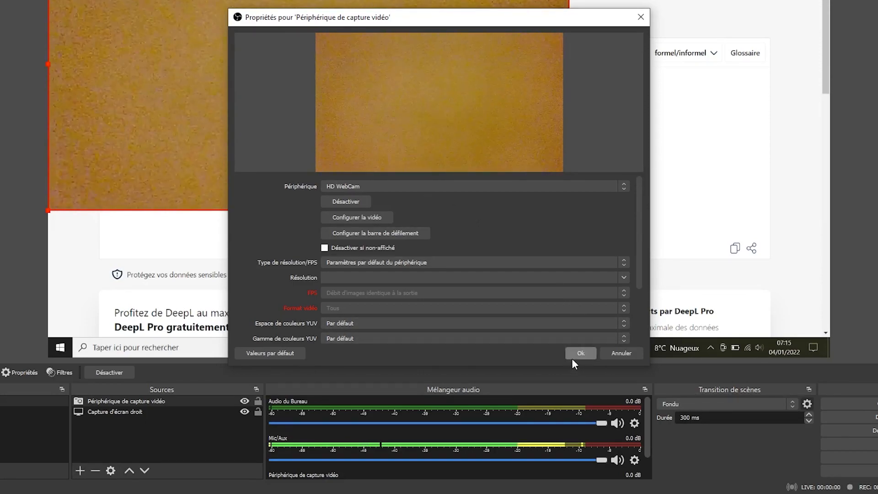
pyautogui.click(510, 186)
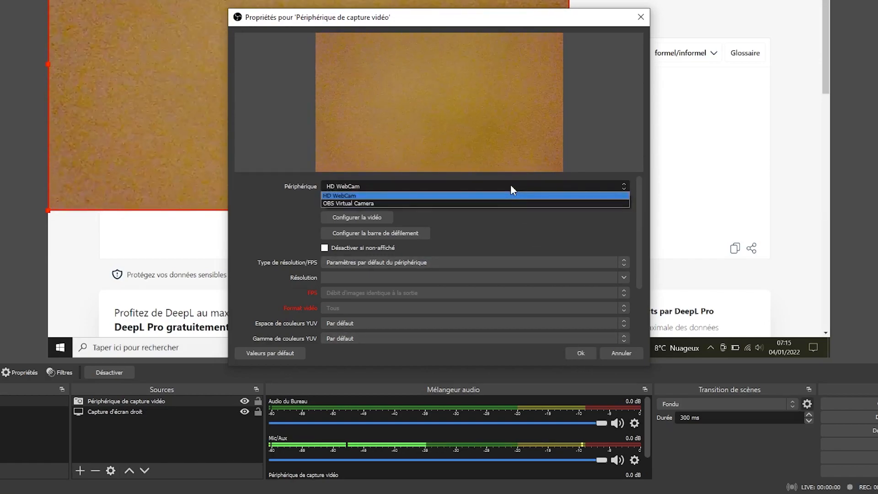
pyautogui.click(563, 244)
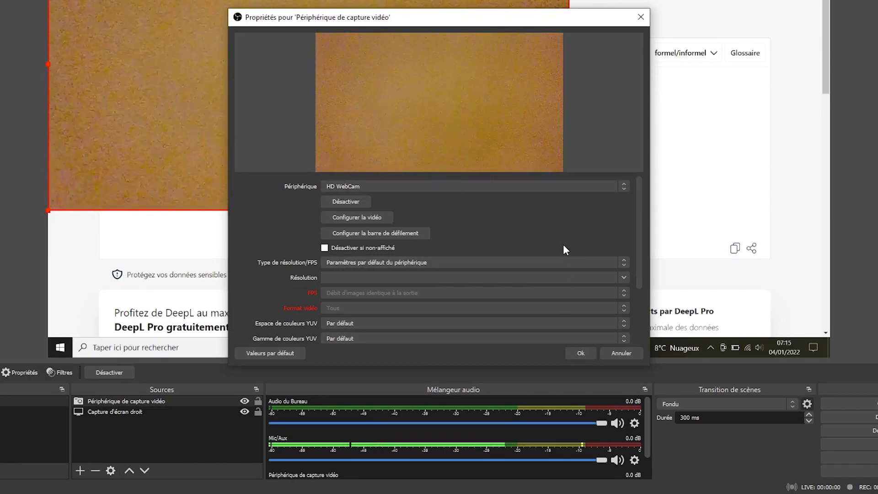
pyautogui.click(572, 352)
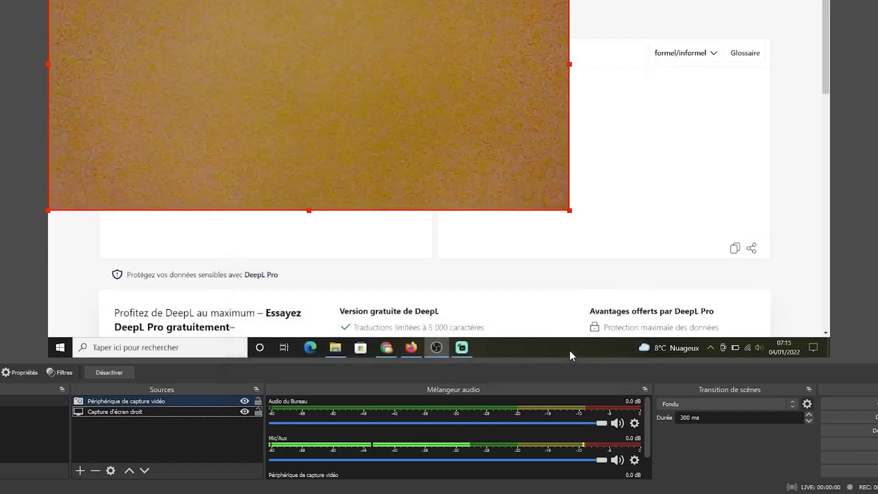
pyautogui.moveTo(378, 87)
pyautogui.mouseDown()
pyautogui.moveTo(447, 110)
pyautogui.moveTo(378, 79)
pyautogui.mouseUp()
pyautogui.moveTo(565, 221); pyautogui.dragTo(187, 86)
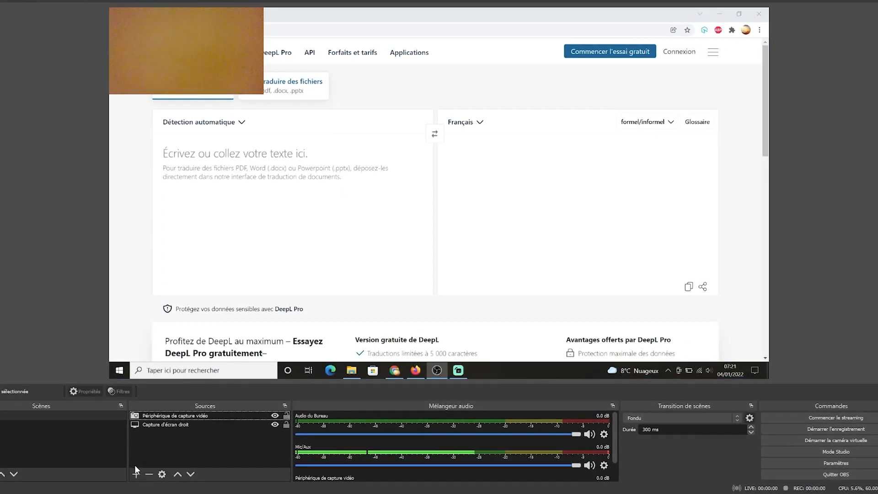
# Step: Add an image source that uses the file 814909 from the Images folder
pyautogui.click(136, 470)
pyautogui.click(192, 359)
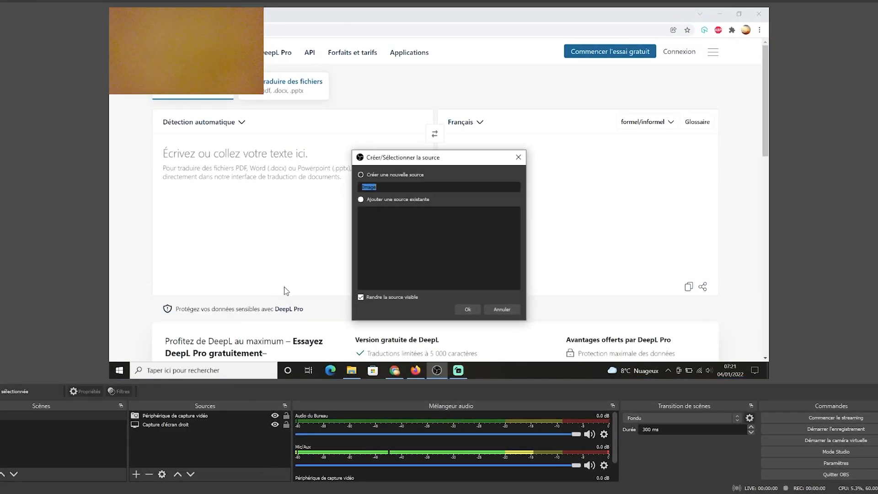
pyautogui.click(463, 308)
pyautogui.click(582, 302)
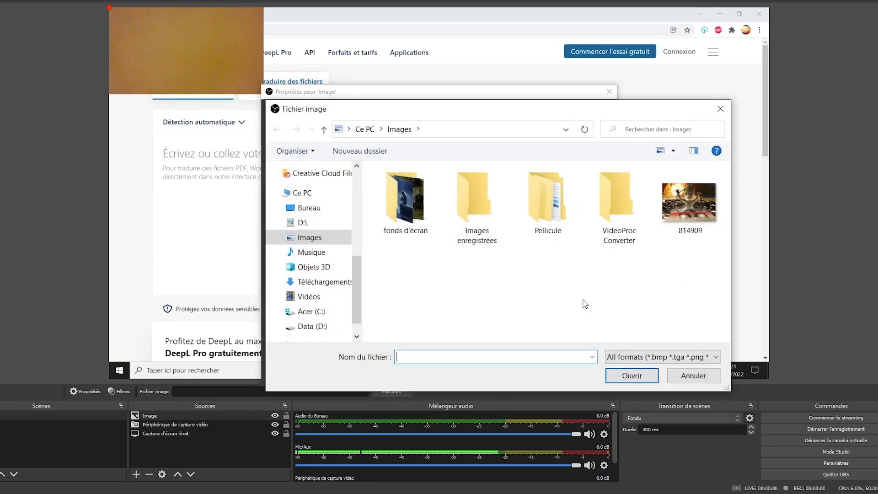
pyautogui.click(678, 216)
pyautogui.click(632, 375)
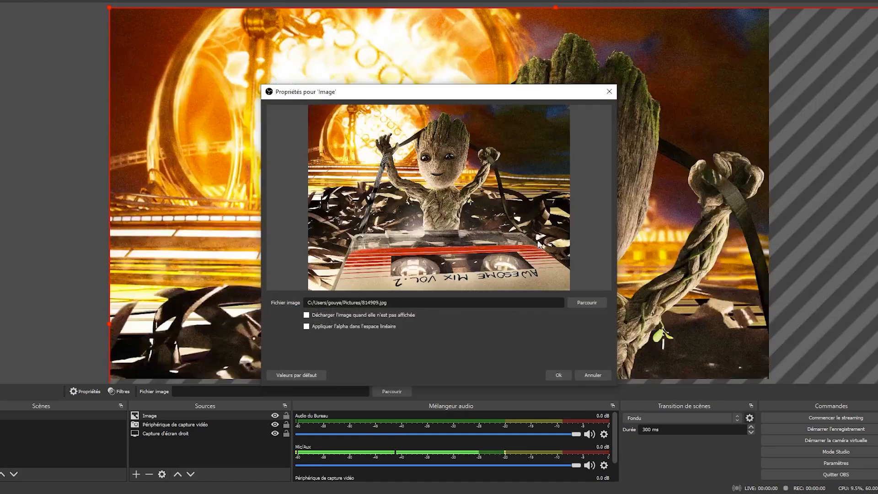
pyautogui.click(556, 372)
# Step: Shrink the image source to a small thumbnail and place it in the lower-right corner of the canvas
pyautogui.moveTo(110, 9); pyautogui.dragTo(569, 197)
pyautogui.moveTo(635, 275); pyautogui.dragTo(605, 269)
pyautogui.moveTo(541, 191); pyautogui.dragTo(624, 299)
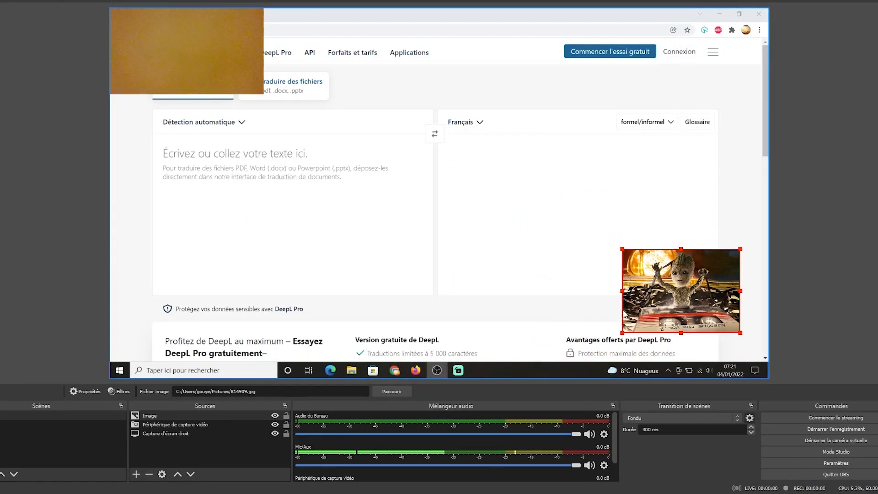
pyautogui.moveTo(692, 304); pyautogui.dragTo(721, 351)
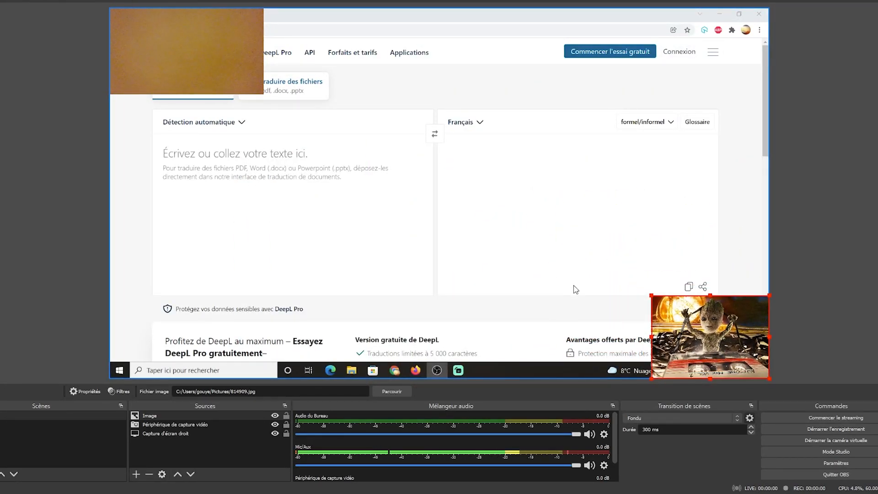
# Step: Shrink the "Capture d'écran droit" source to about three quarters of the canvas width and move it toward the canvas centre
pyautogui.click(167, 434)
pyautogui.moveTo(108, 378); pyautogui.dragTo(284, 280)
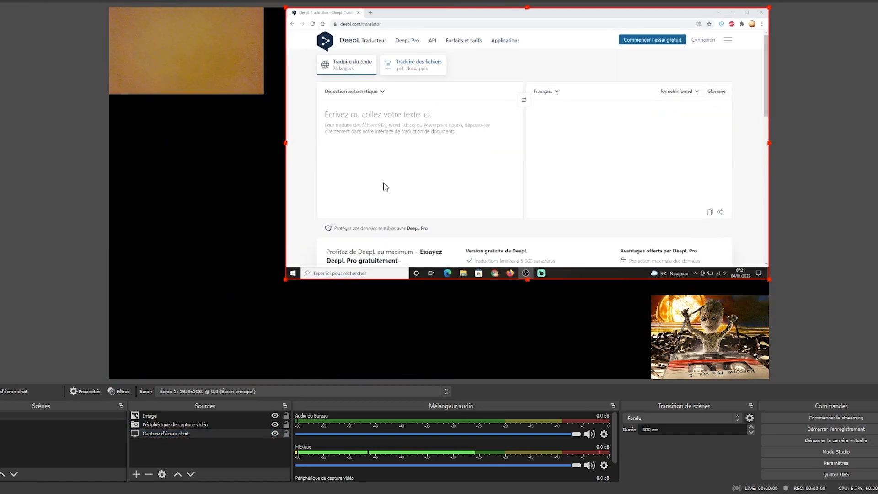
pyautogui.moveTo(366, 200); pyautogui.dragTo(312, 243)
# Step: Move "Capture d'écran droit" to the front of the source order and return it behind the image and webcam
pyautogui.moveTo(148, 435); pyautogui.dragTo(153, 415)
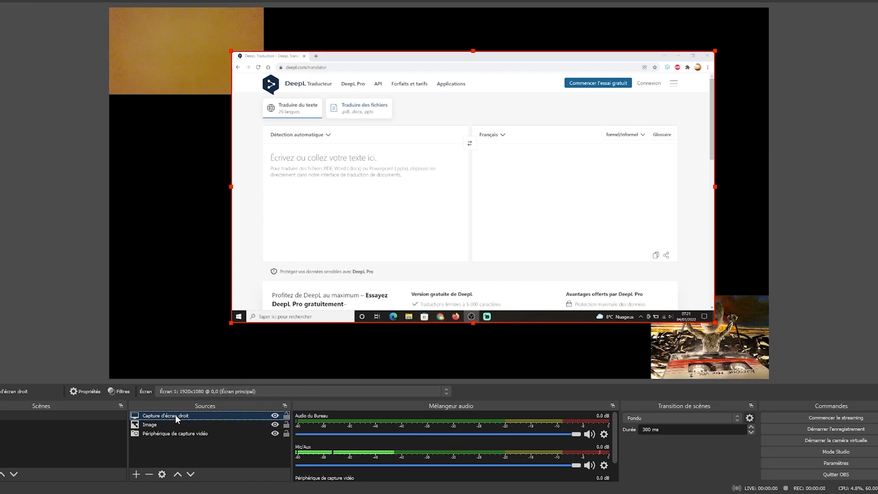
pyautogui.moveTo(175, 414); pyautogui.dragTo(171, 435)
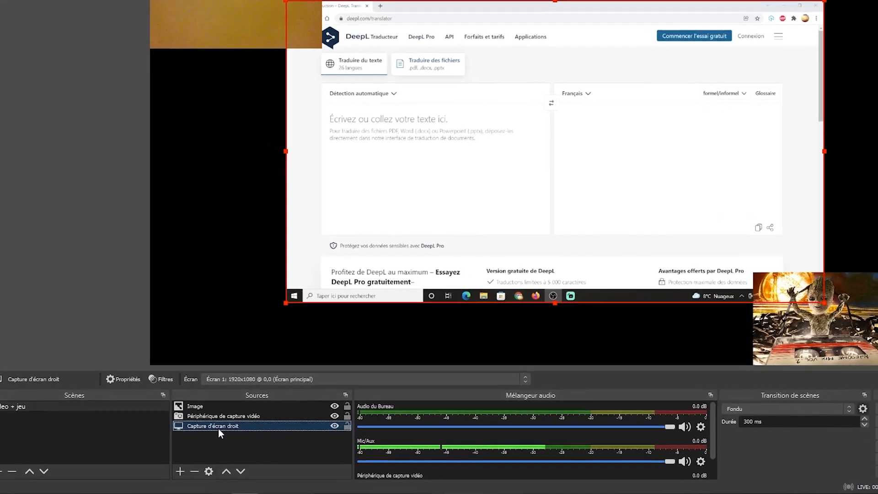
# Step: Add a scene named "Scène 2" containing a window capture of "[firefox.exe]: Welcome | OBS — Mozilla Firefox"
pyautogui.click(7, 470)
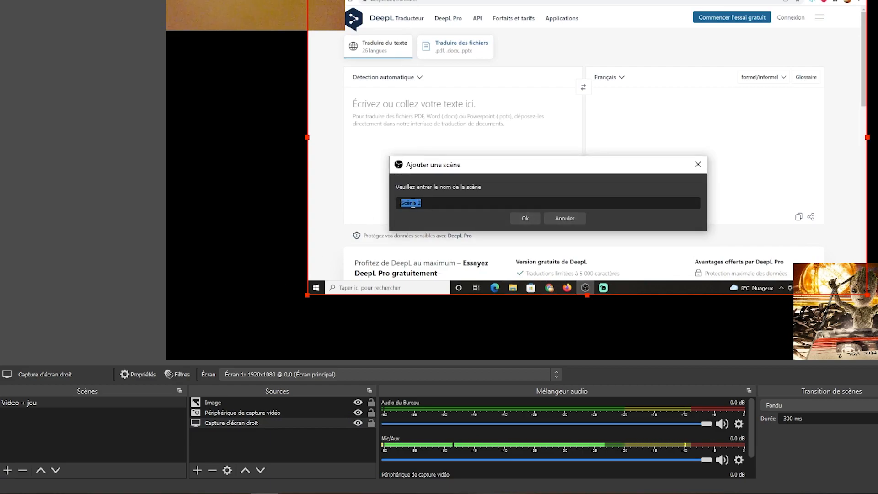
pyautogui.click(513, 217)
pyautogui.click(198, 470)
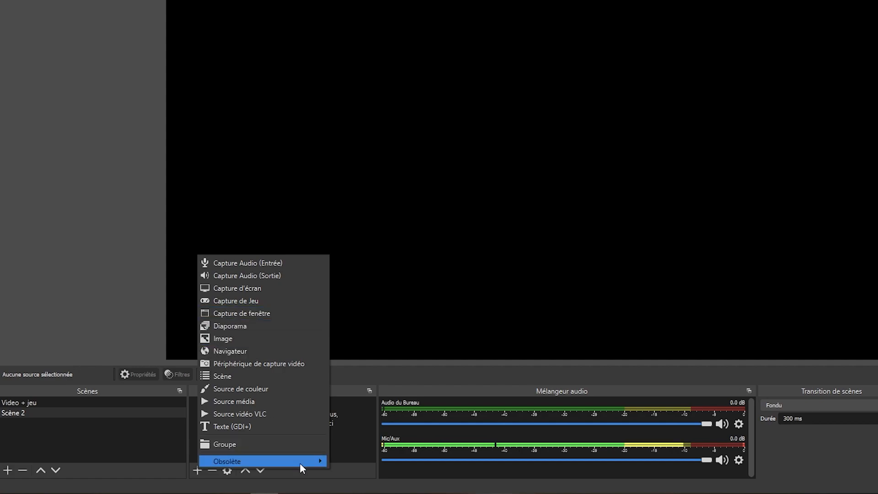
pyautogui.click(231, 316)
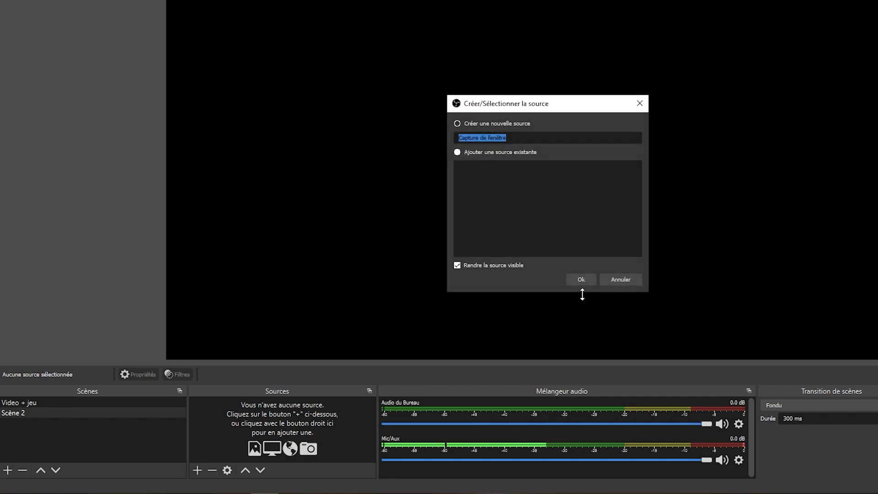
pyautogui.click(584, 280)
pyautogui.click(532, 271)
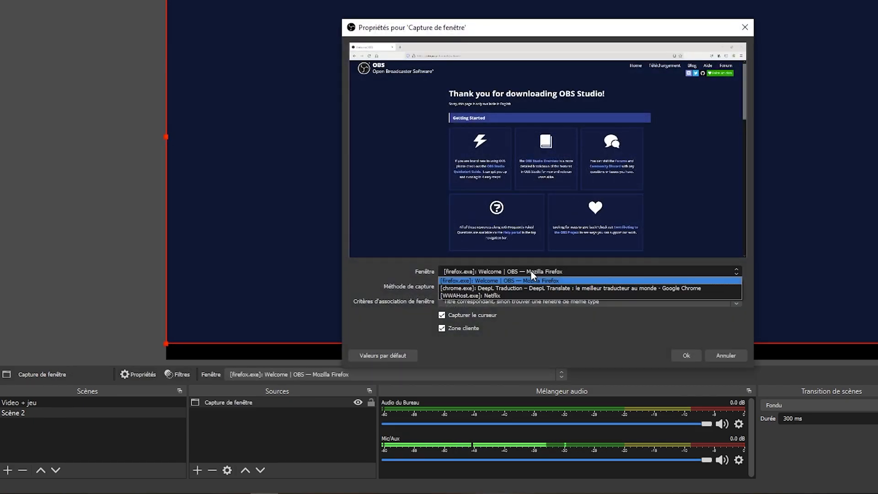
pyautogui.click(482, 280)
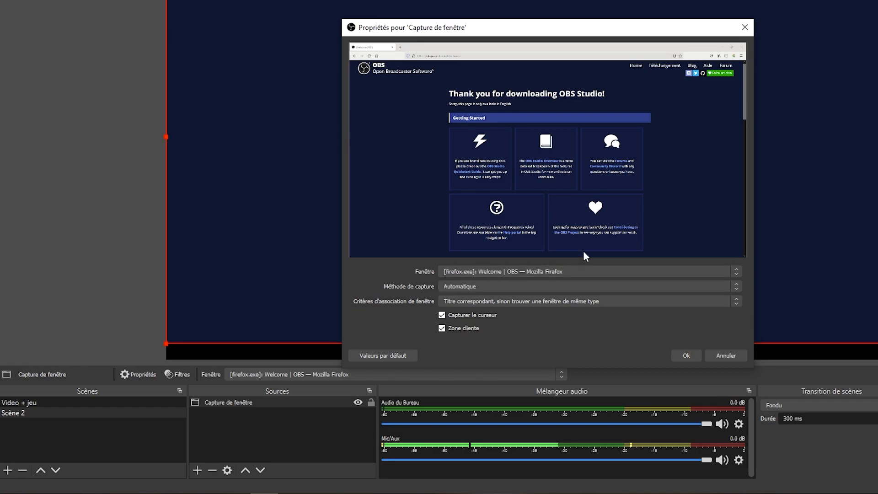
pyautogui.click(688, 356)
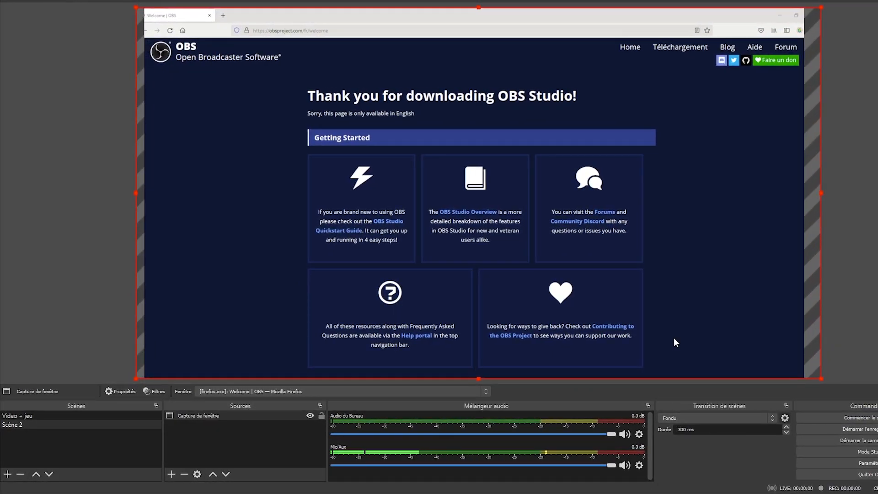
# Step: Compare the scenes "Video + jeu" and "Scène 2" by switching between them, ending on "Scène 2" with no source selected
pyautogui.click(21, 415)
pyautogui.click(23, 424)
pyautogui.click(26, 418)
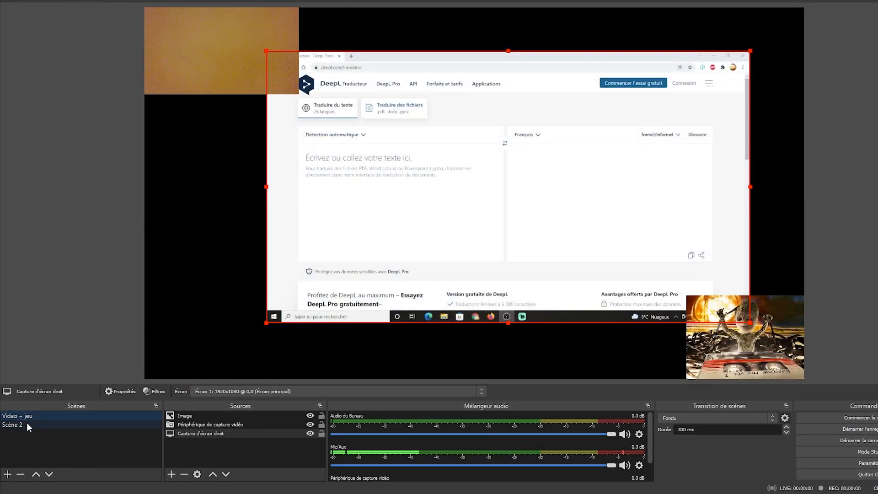
pyautogui.click(27, 423)
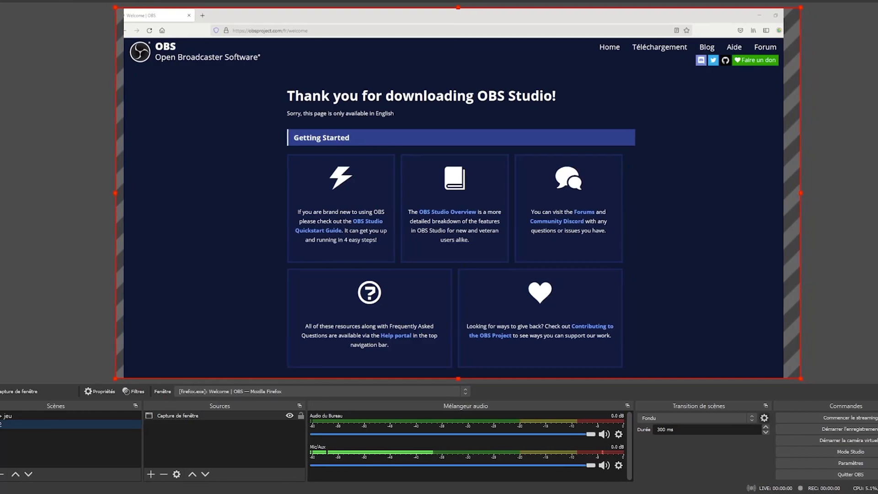
pyautogui.click(235, 446)
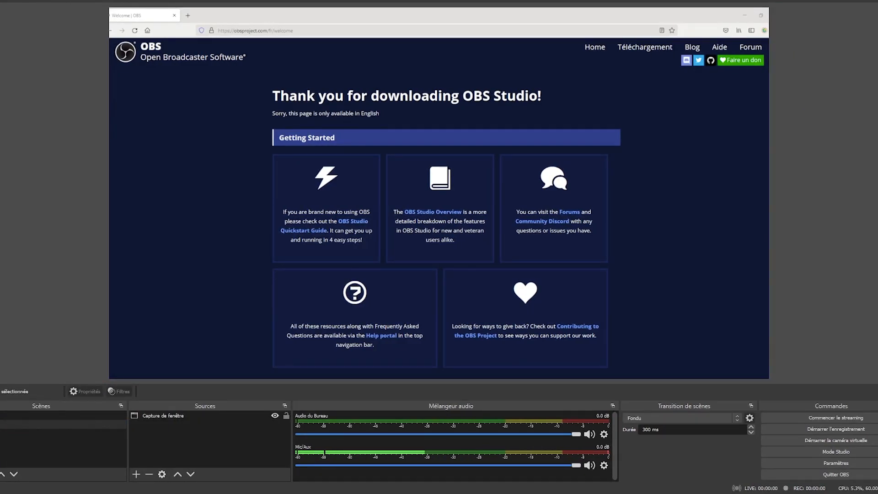
# Step: Enable studio mode, load "Video + jeu" as the preview and swap the scenes using the default and Fondu (300ms) transitions
pyautogui.click(797, 449)
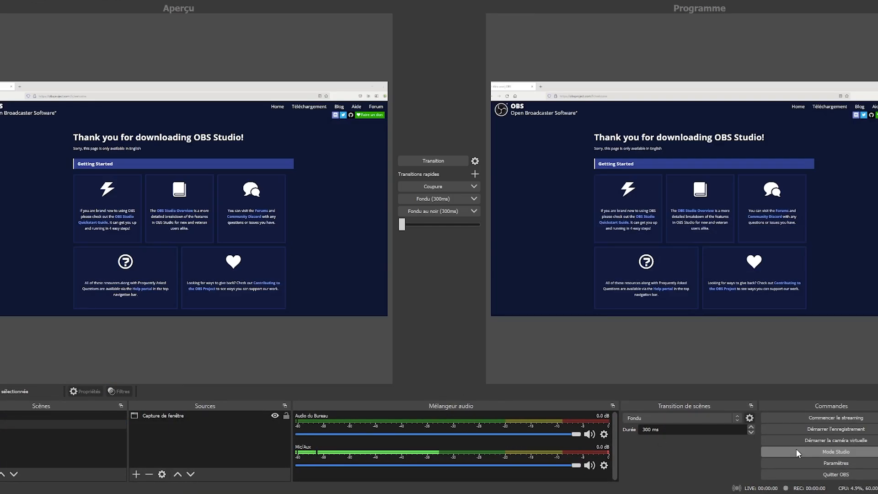
pyautogui.click(4, 415)
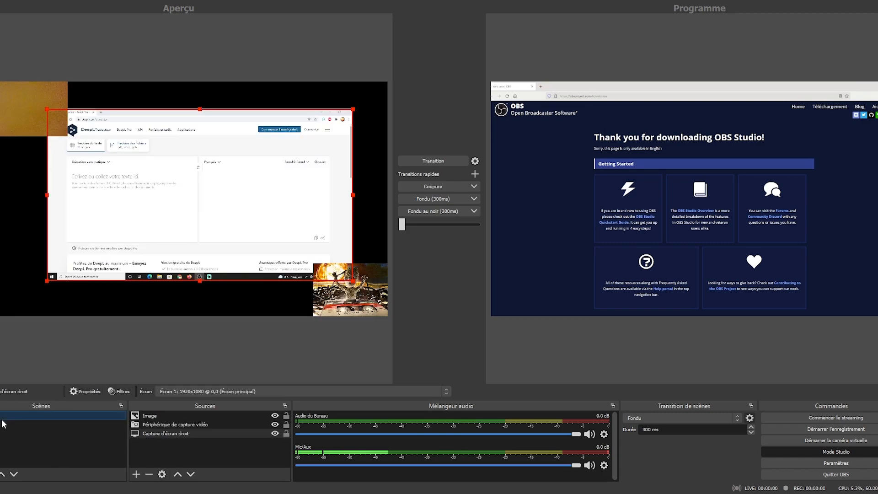
pyautogui.click(435, 161)
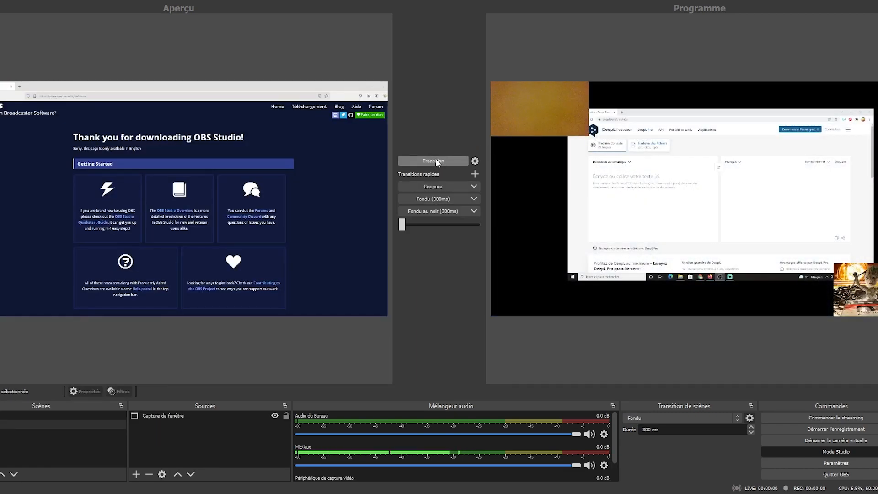
pyautogui.click(459, 158)
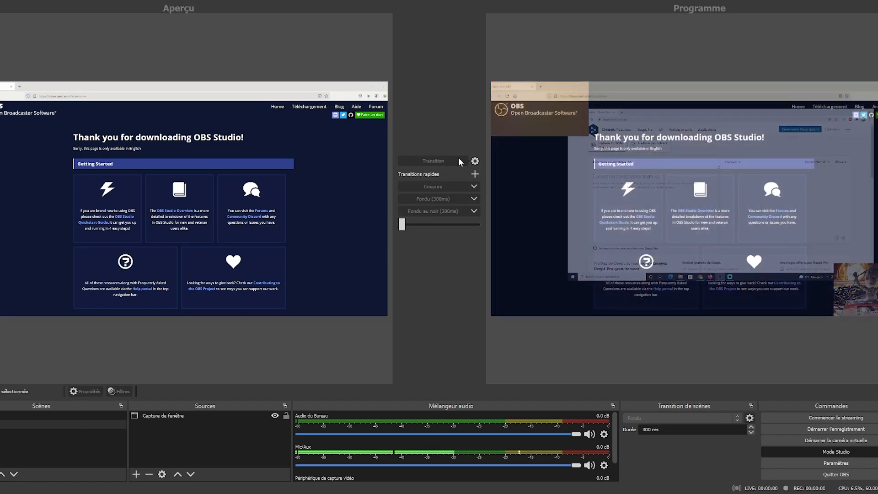
pyautogui.click(452, 197)
pyautogui.click(452, 198)
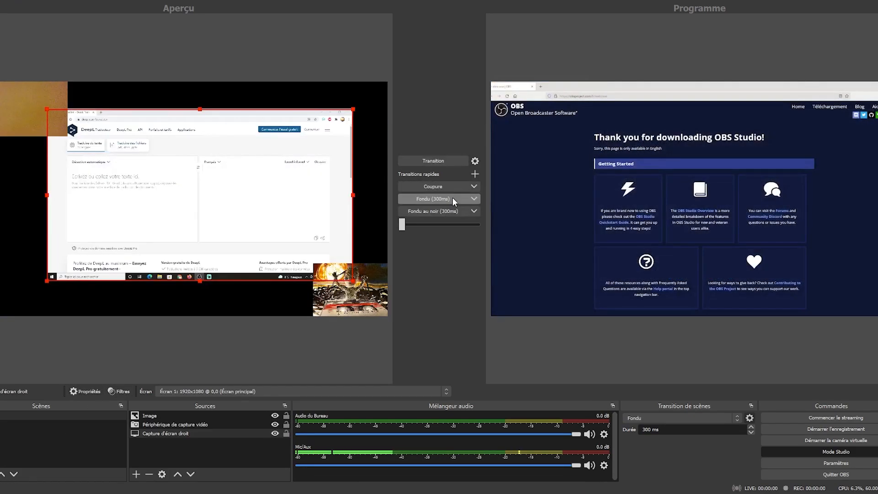
# Step: Add a scene transition of type Balayage, keeping its name and the Gauche direction
pyautogui.click(735, 418)
pyautogui.click(663, 438)
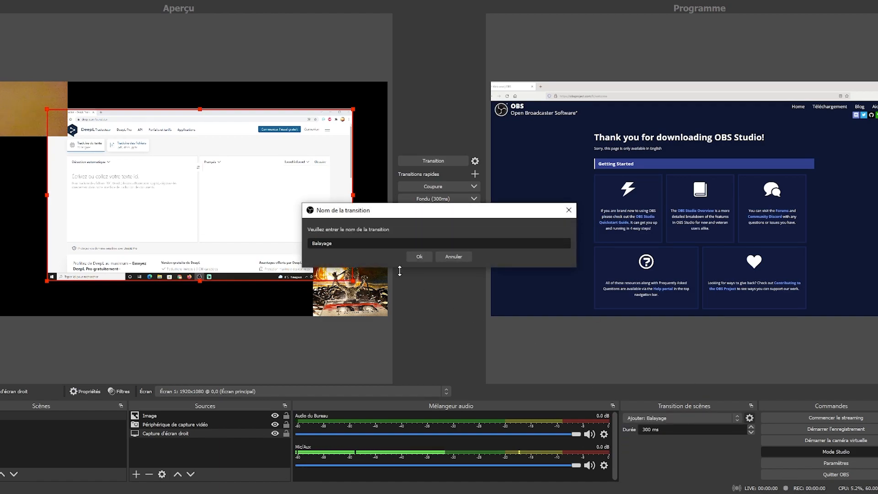
pyautogui.click(423, 256)
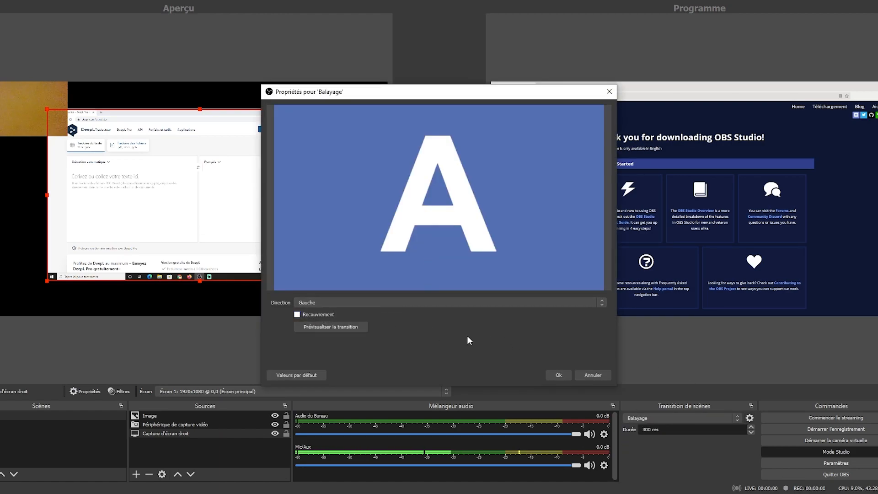
pyautogui.click(567, 374)
# Step: Test the Balayage transition by swapping preview and program twice, and turn off studio mode
pyautogui.click(420, 162)
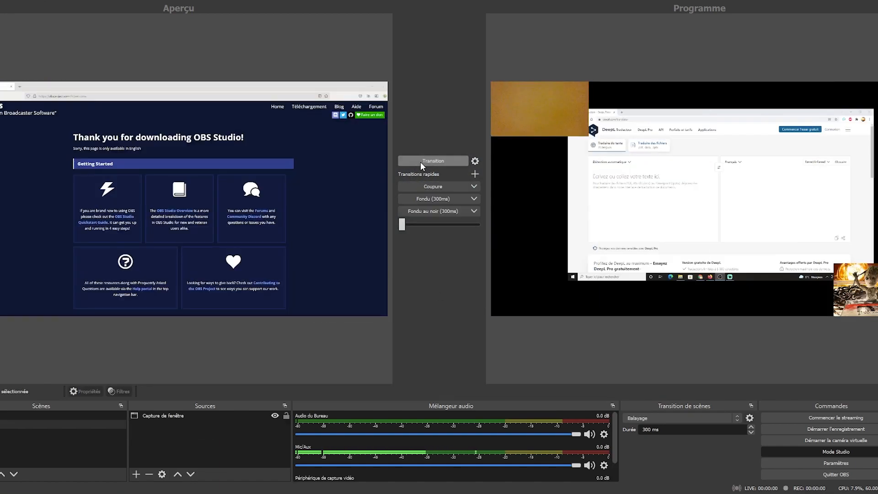
pyautogui.click(420, 161)
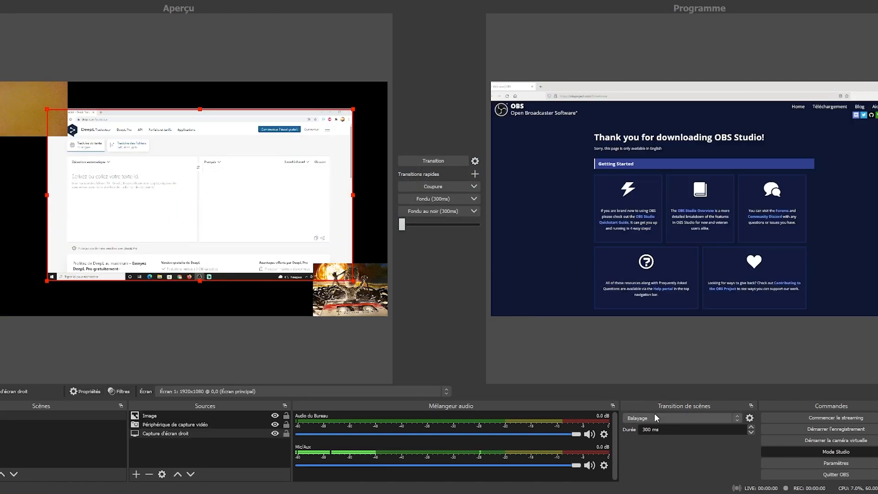
pyautogui.click(801, 450)
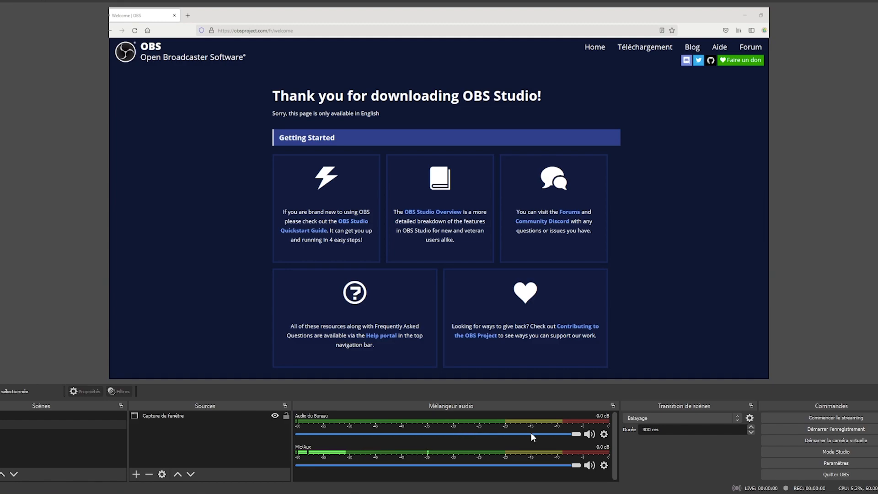
# Step: Lower and mute the Mic/Aux channel, and restore it to 0.0 dB with the sound unmuted
pyautogui.moveTo(574, 435); pyautogui.dragTo(548, 476)
pyautogui.click(588, 465)
pyautogui.click(604, 466)
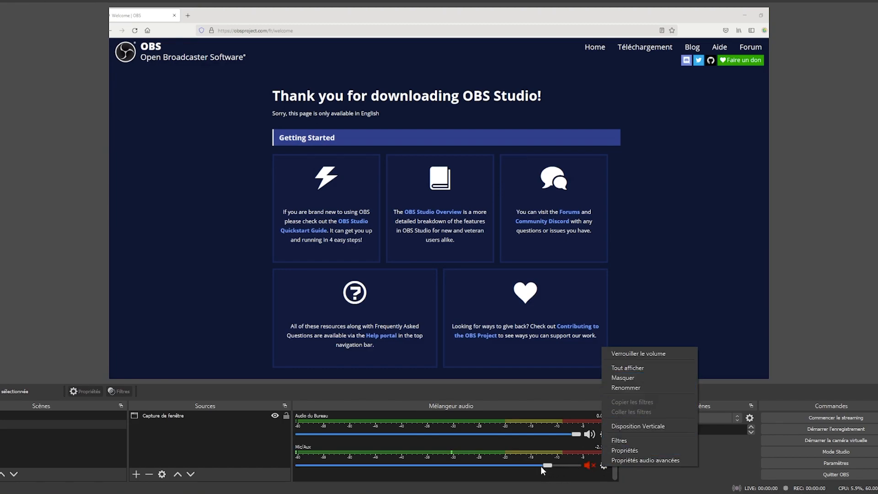
pyautogui.moveTo(546, 464); pyautogui.dragTo(579, 464)
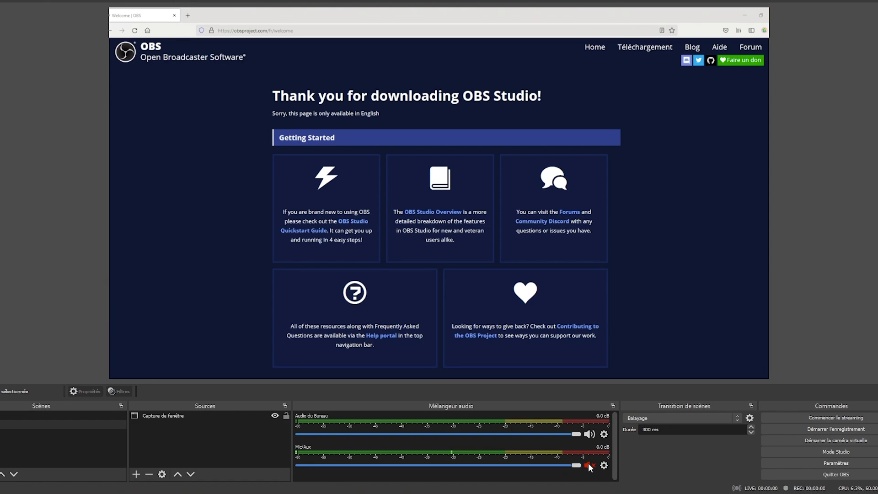
pyautogui.click(589, 465)
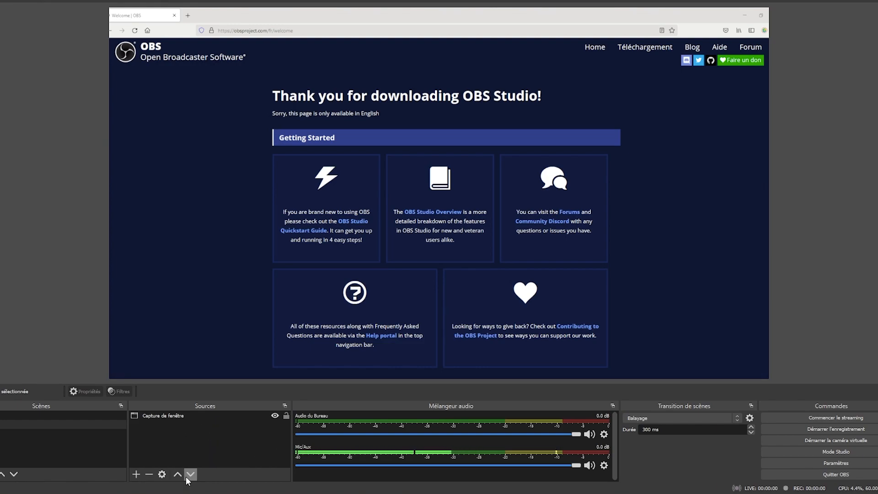
# Step: Add a Capture Audio (Entrée) source to "Scène 2" using the device Réseau de microphones (Realtek High Definition Audio(SST))
pyautogui.click(137, 474)
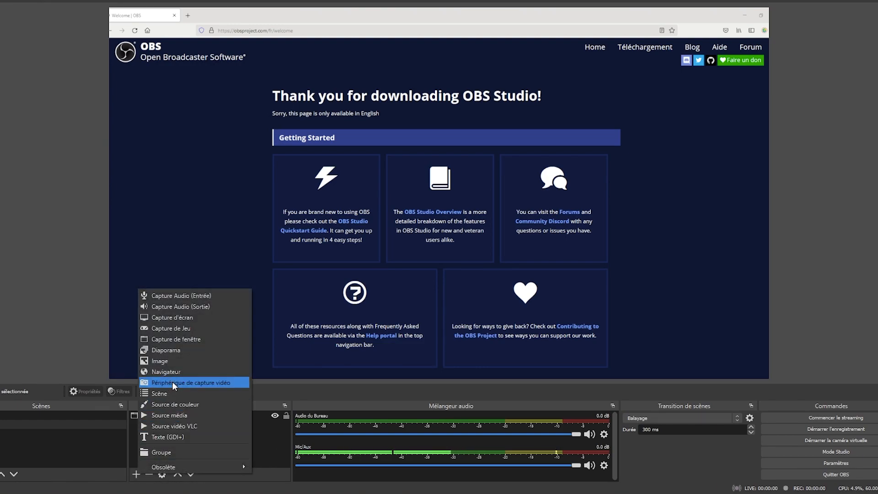
pyautogui.click(158, 297)
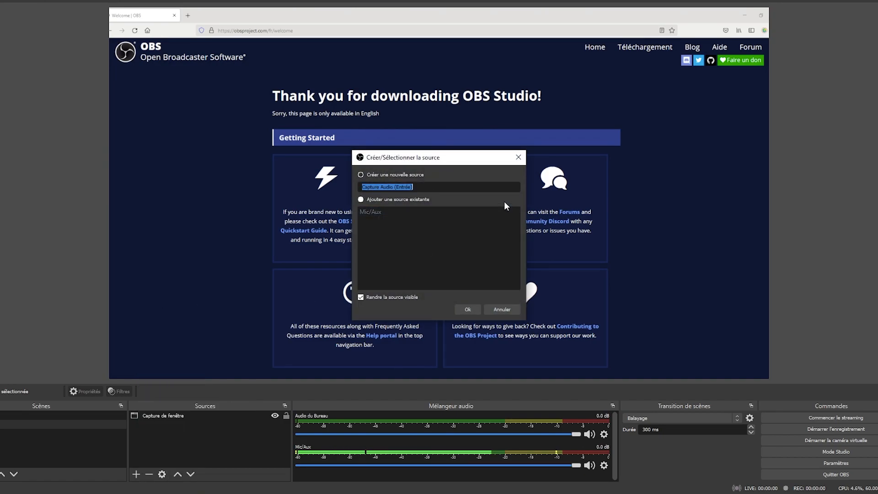
pyautogui.click(466, 309)
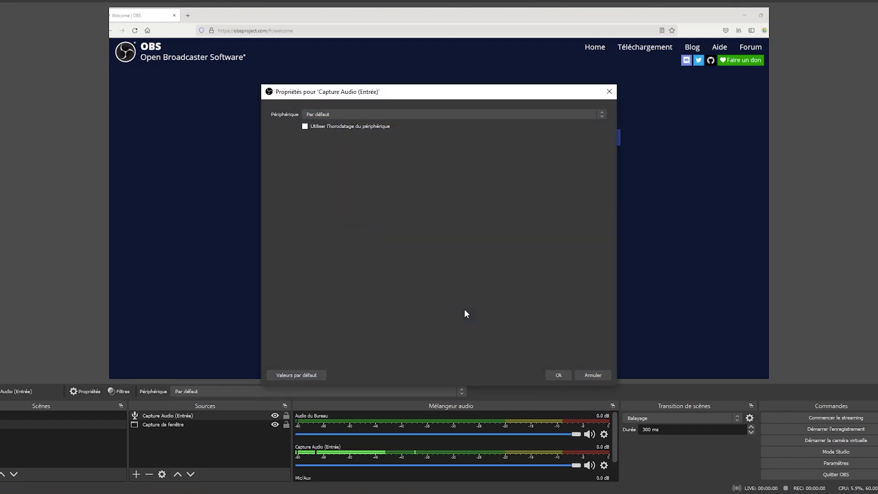
pyautogui.click(338, 116)
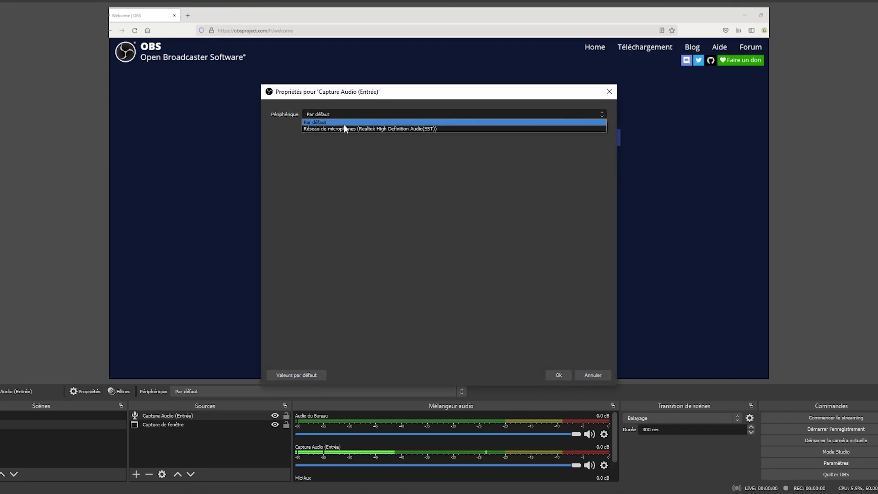
pyautogui.click(346, 126)
pyautogui.click(557, 375)
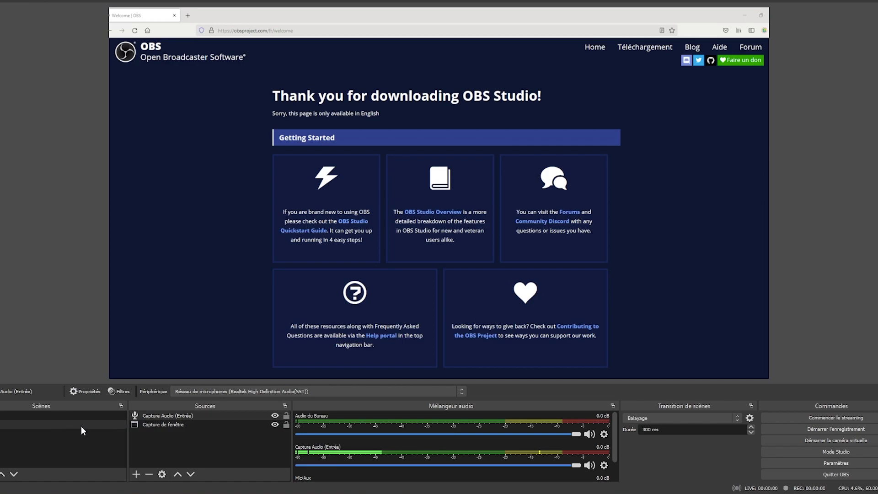
# Step: Add a Capture Audio (Sortie) source using Haut-parleurs (Realtek High Definition Audio(SST)) to "Video + jeu", and return to "Scène 2"
pyautogui.click(29, 415)
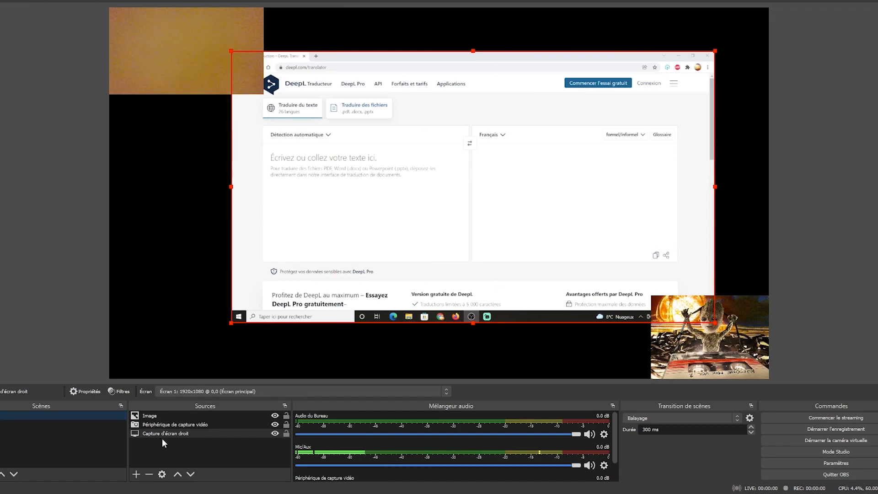
pyautogui.click(137, 473)
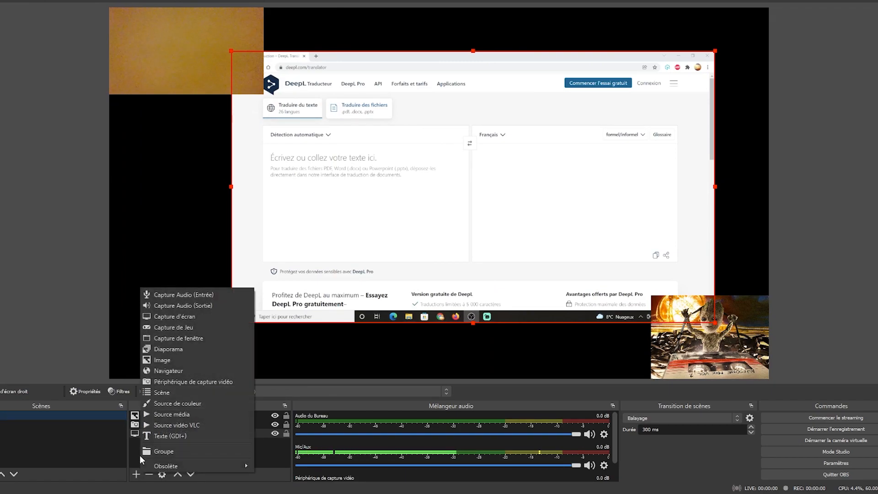
pyautogui.click(175, 304)
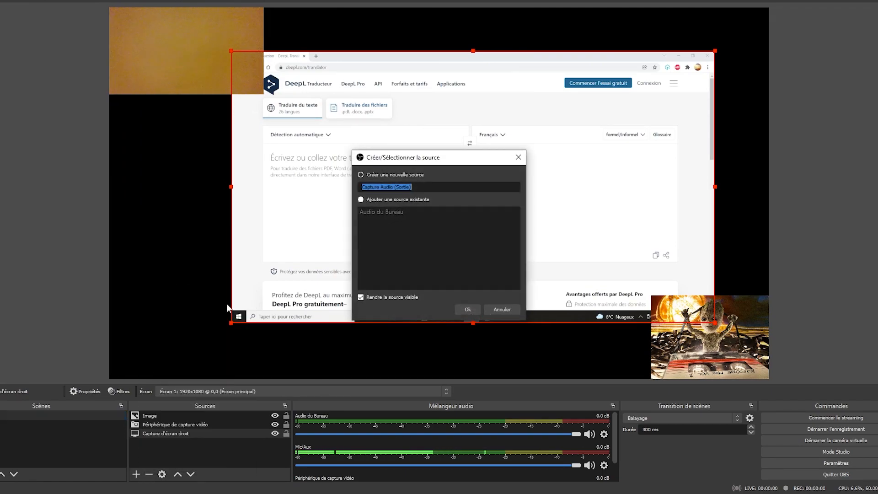
pyautogui.click(464, 308)
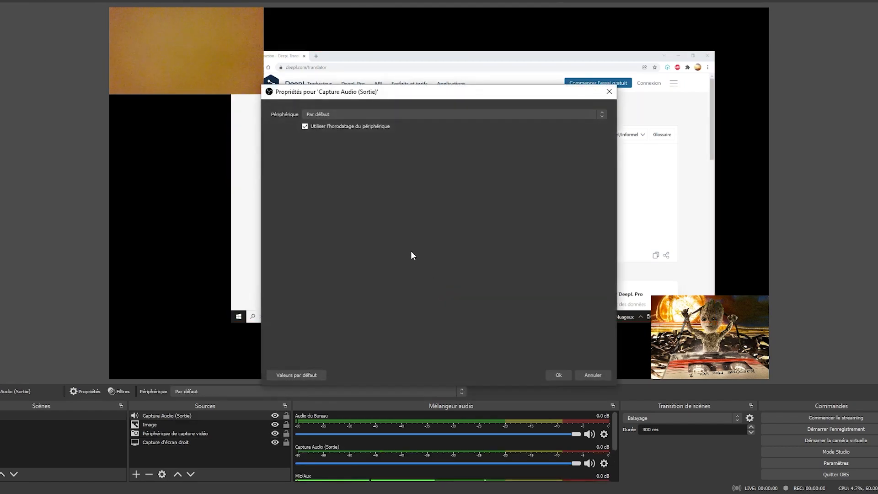
pyautogui.click(351, 111)
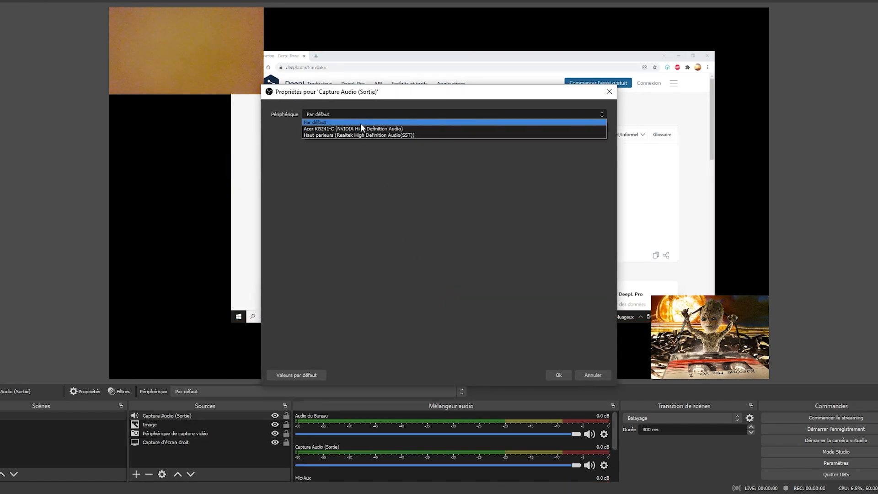
pyautogui.click(375, 134)
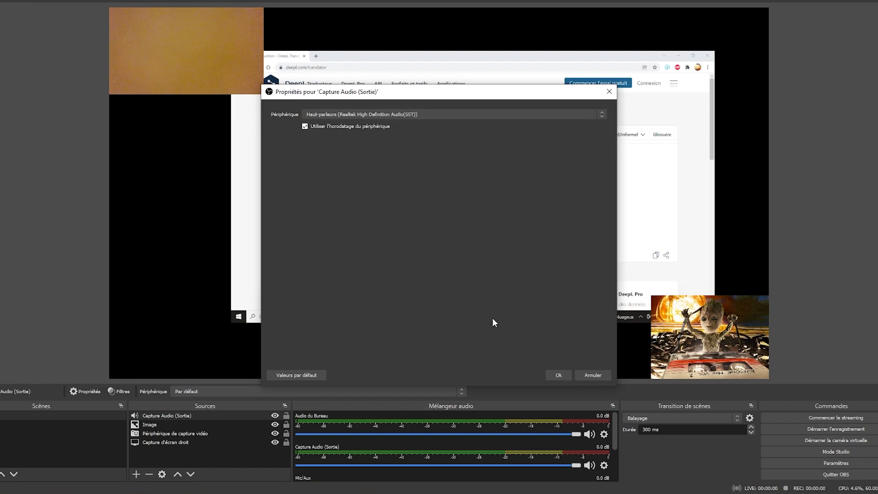
pyautogui.click(558, 374)
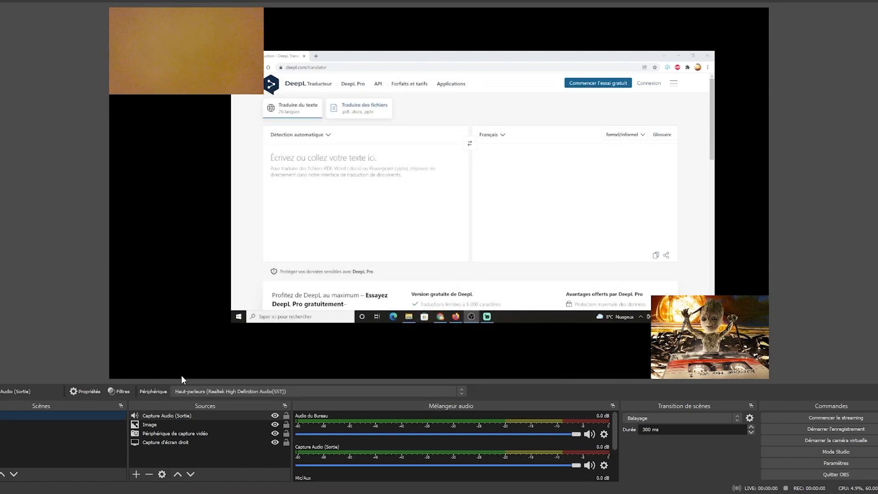
pyautogui.click(46, 423)
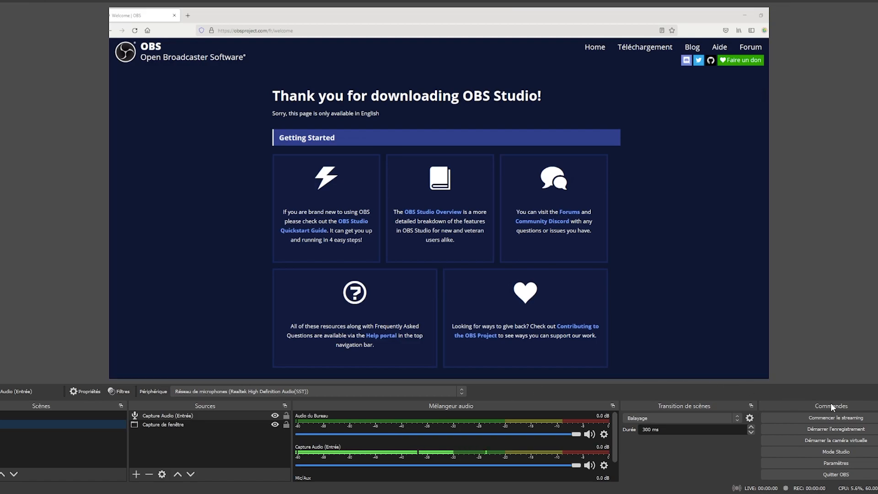
# Step: Try the DeepL Chrome window and the Vidéos explorer window in Capture de fenêtre, and set it back to the Firefox OBS window
pyautogui.click(165, 424)
pyautogui.click(165, 423)
pyautogui.click(82, 391)
pyautogui.click(405, 300)
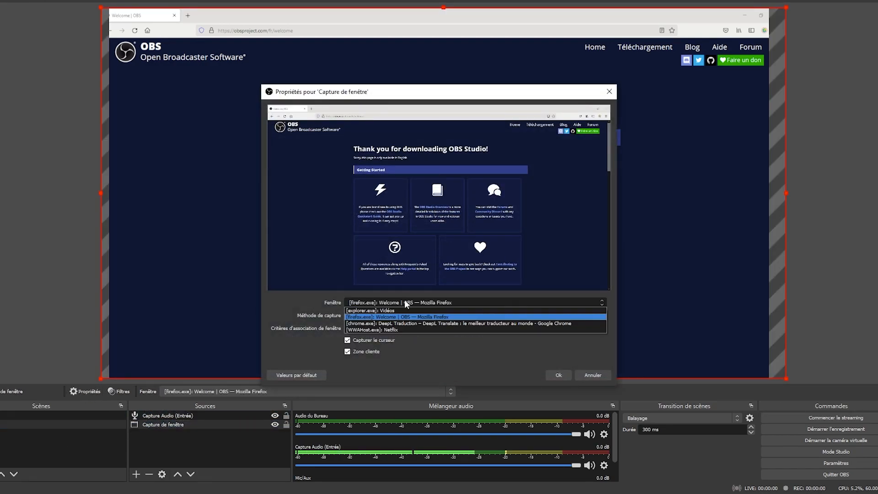
pyautogui.click(377, 322)
pyautogui.click(374, 304)
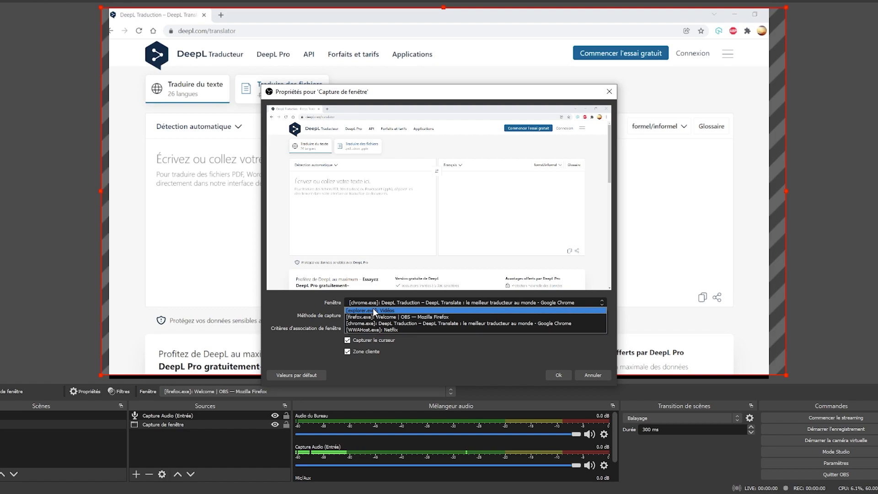
pyautogui.click(372, 309)
pyautogui.click(373, 302)
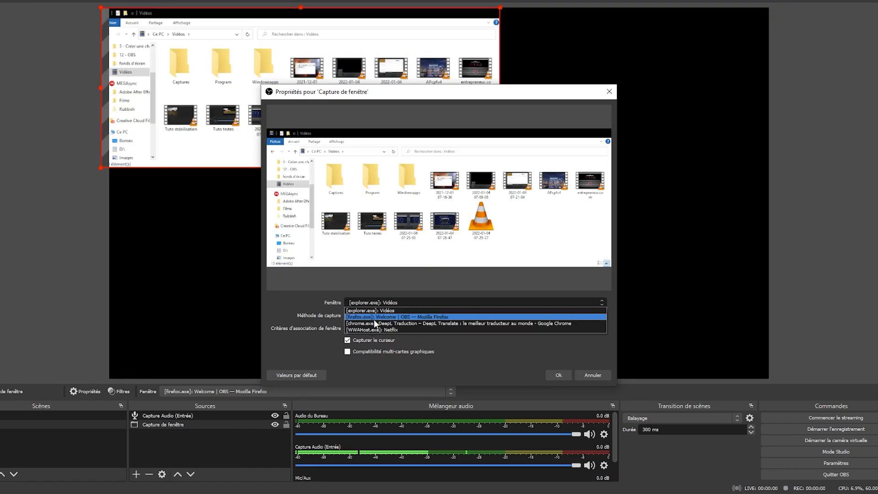
pyautogui.click(374, 320)
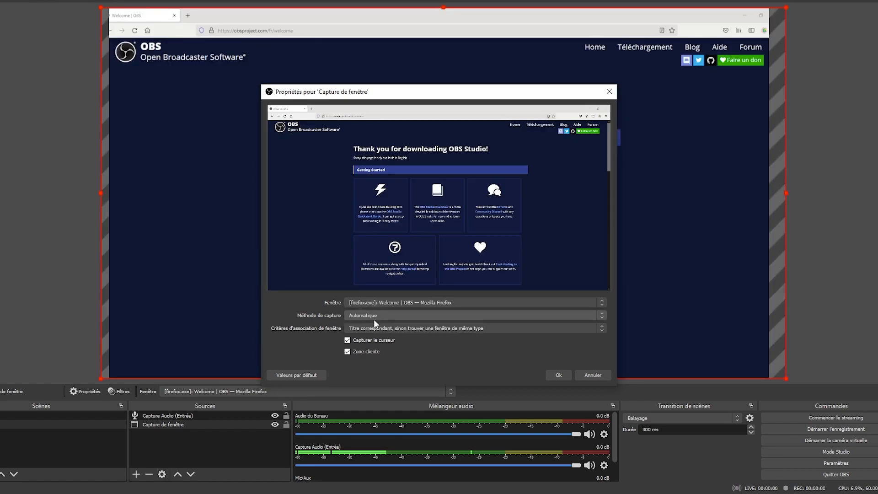
pyautogui.click(556, 375)
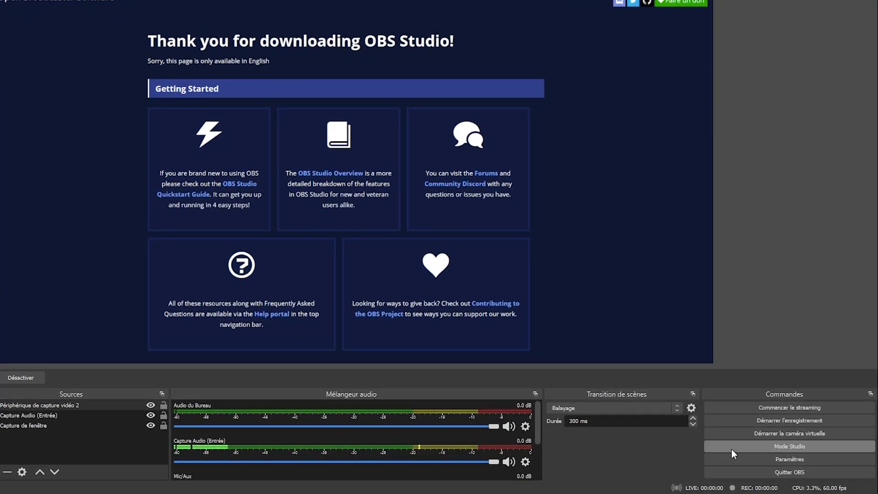
# Step: Open the settings and look through the Général options
pyautogui.click(731, 449)
pyautogui.click(731, 449)
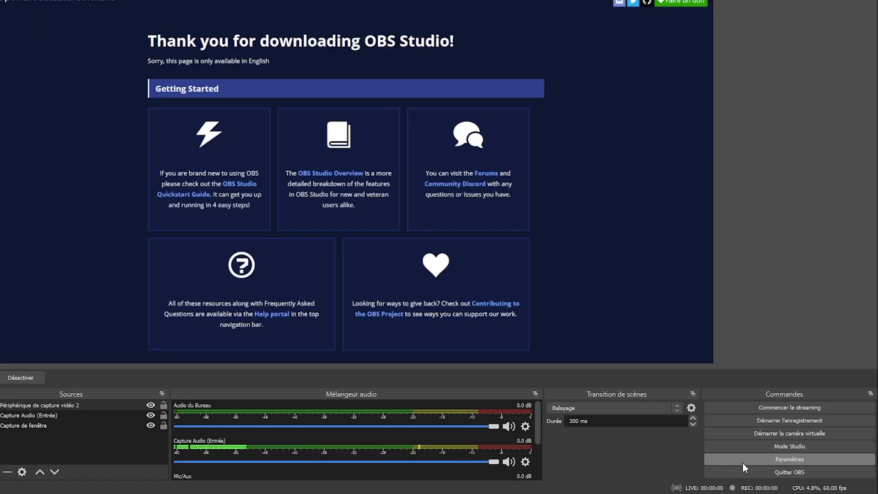
pyautogui.click(742, 460)
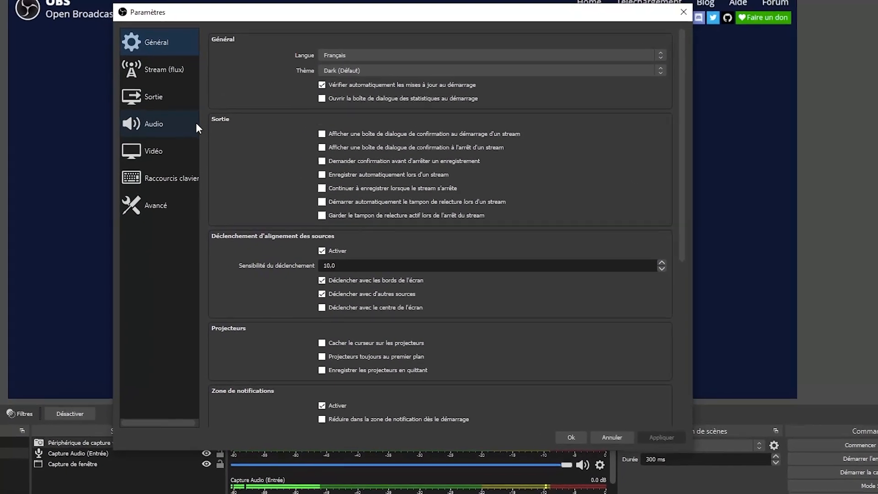
pyautogui.scroll(-6, 287, 261)
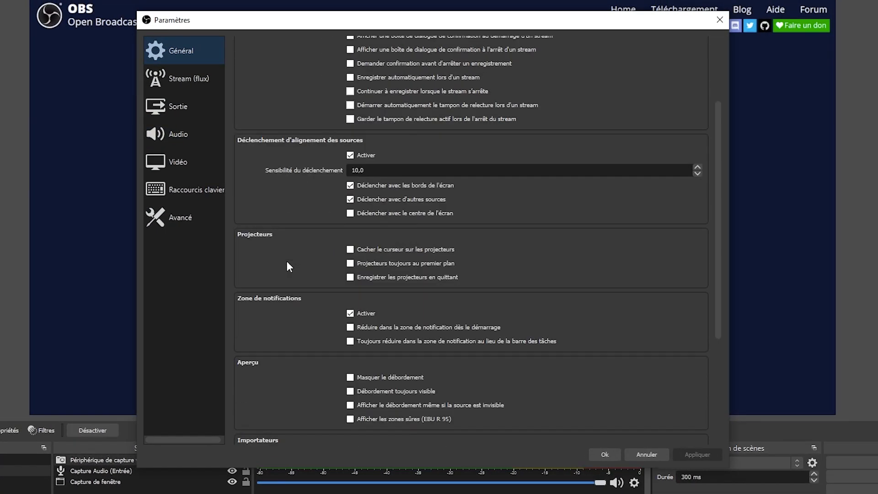
pyautogui.scroll(6, 286, 261)
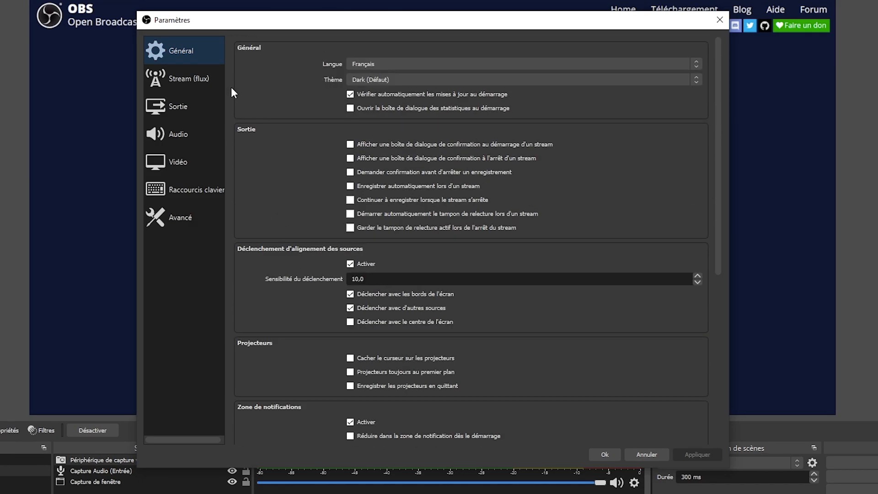
# Step: Set the streaming service to Twitch in the stream settings
pyautogui.click(174, 77)
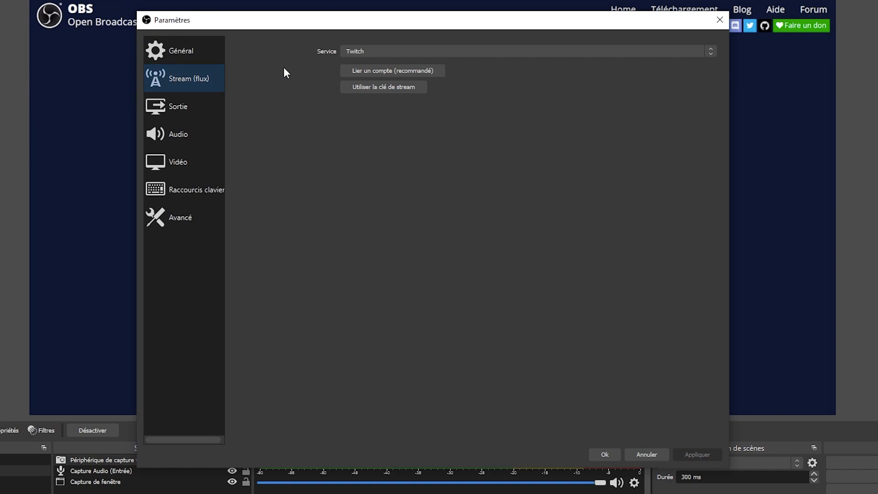
pyautogui.click(355, 53)
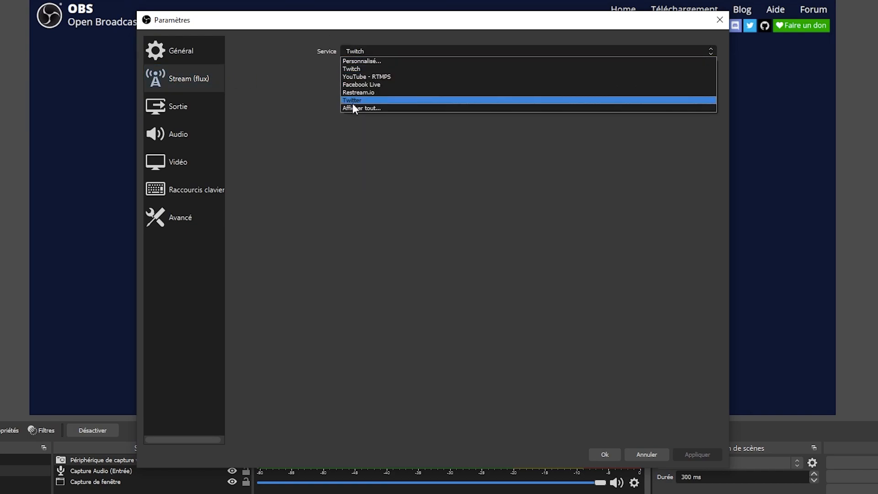
pyautogui.click(363, 68)
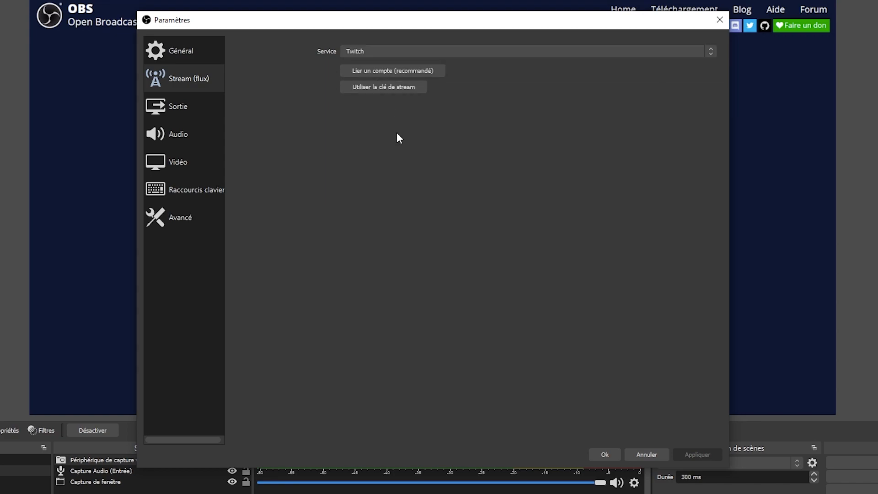
pyautogui.click(399, 72)
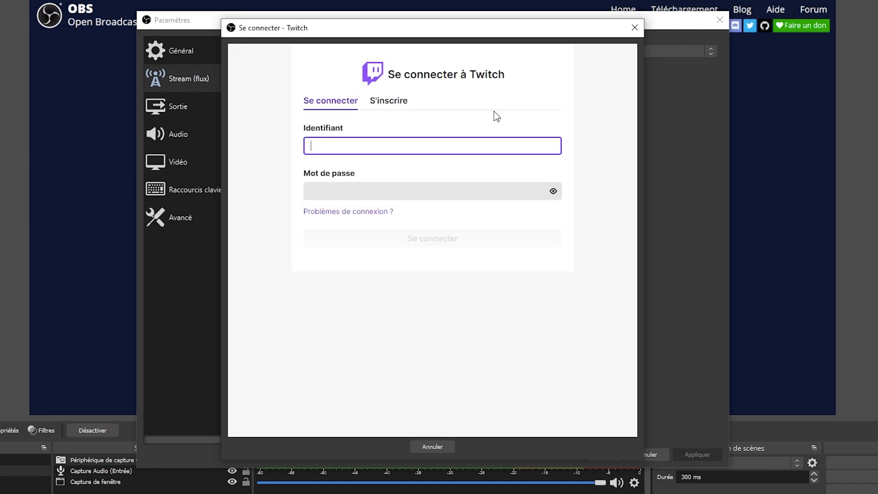
pyautogui.click(404, 196)
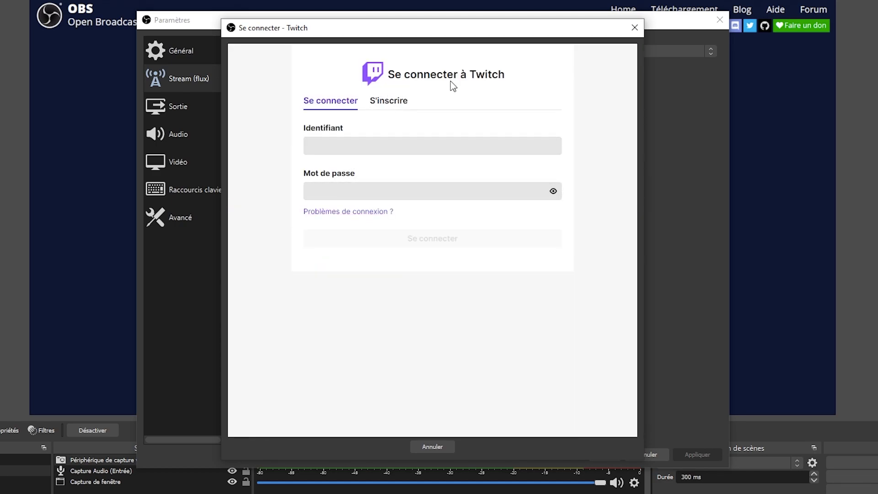
pyautogui.click(634, 28)
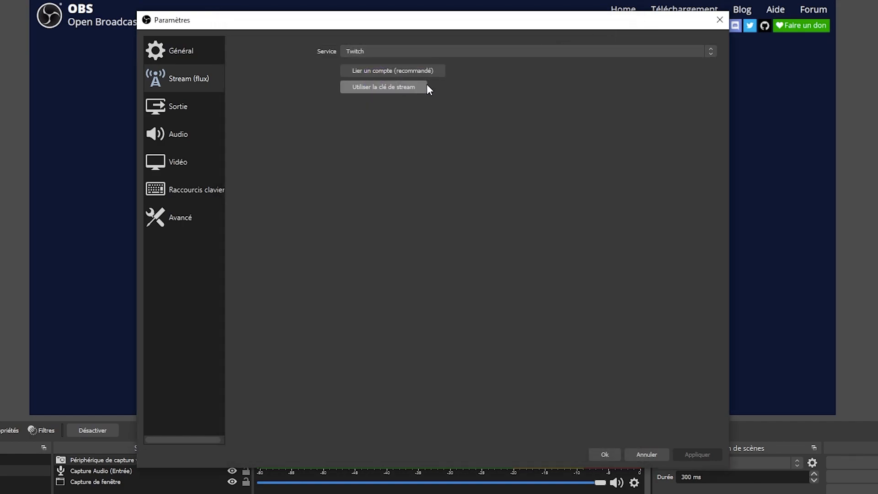
# Step: Choose the stream key method for the Twitch connection
pyautogui.click(404, 87)
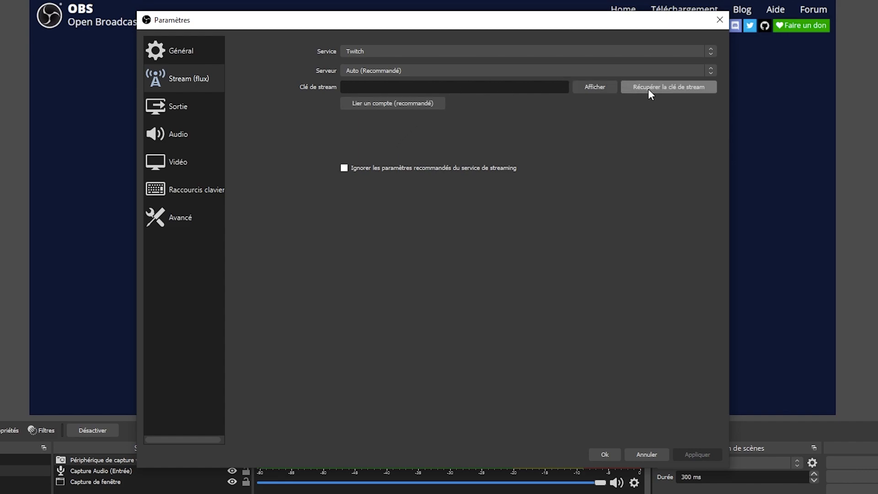
# Step: In the output settings, keep recording quality at Haute qualité, taille de fichier moyenne, and set the recording format to mp4
pyautogui.click(170, 110)
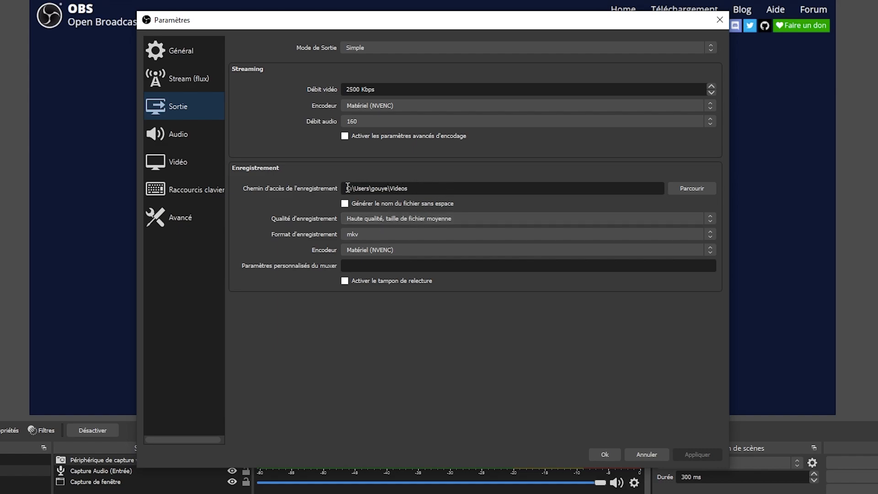
pyautogui.tripleClick(419, 187)
pyautogui.click(419, 188)
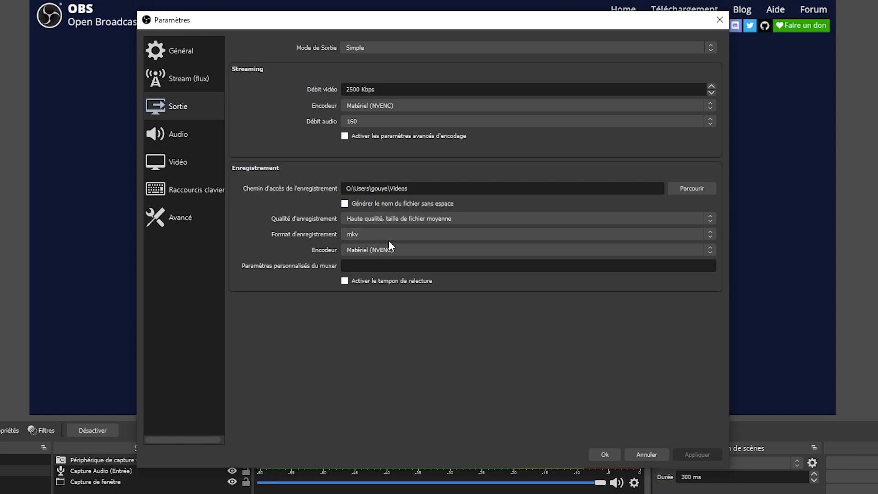
pyautogui.click(382, 218)
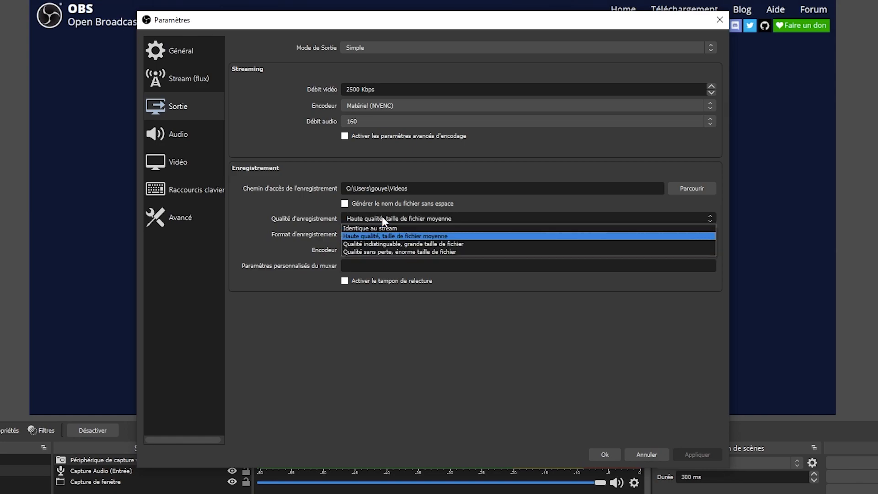
pyautogui.click(402, 237)
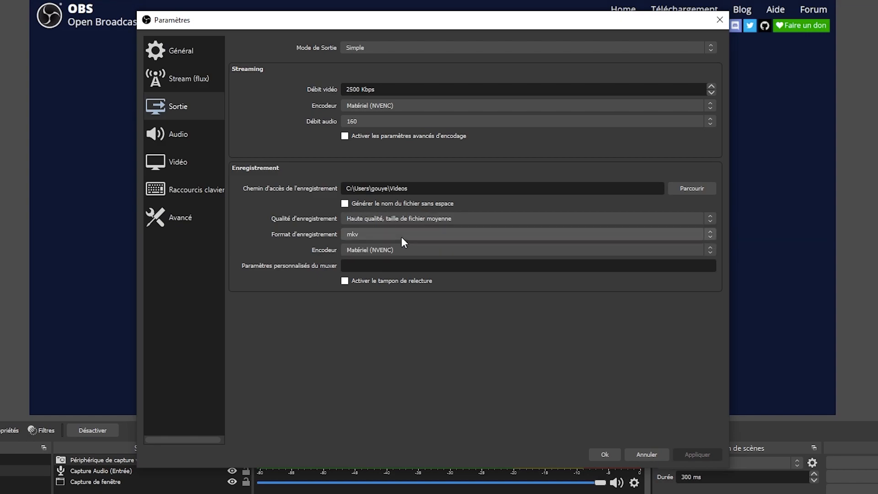
pyautogui.click(363, 233)
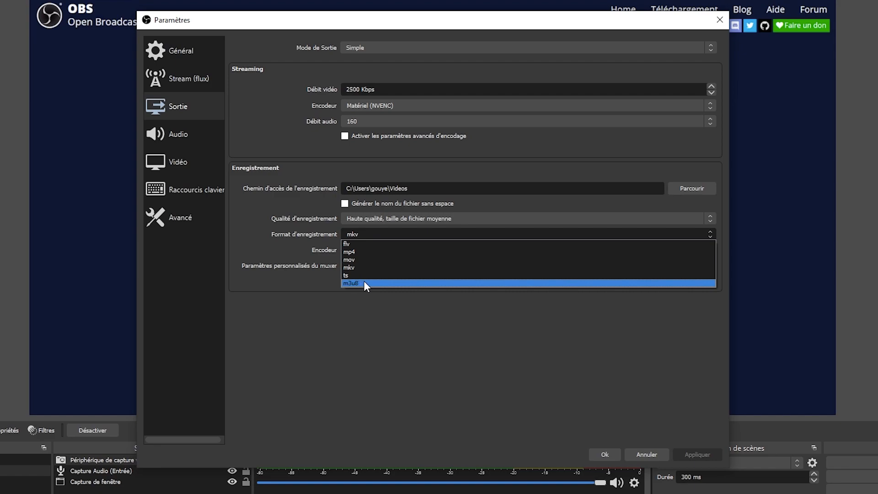
pyautogui.click(354, 252)
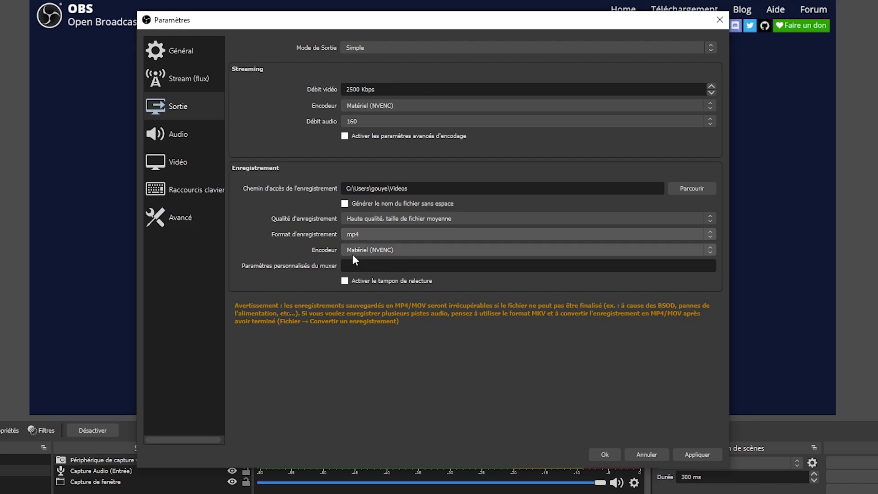
# Step: Look through the audio settings, including the Vitesse de relâche options for the meters
pyautogui.click(192, 138)
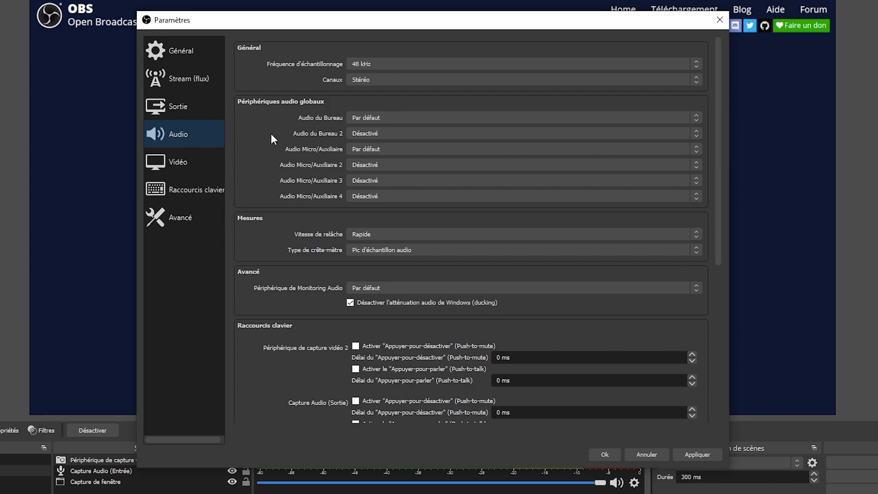
pyautogui.scroll(-4, 253, 181)
pyautogui.scroll(4, 253, 181)
pyautogui.click(351, 232)
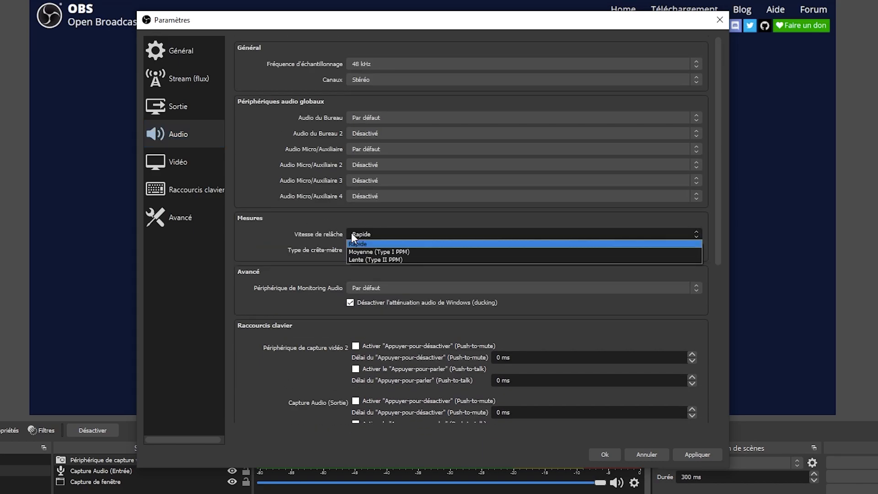
pyautogui.click(351, 232)
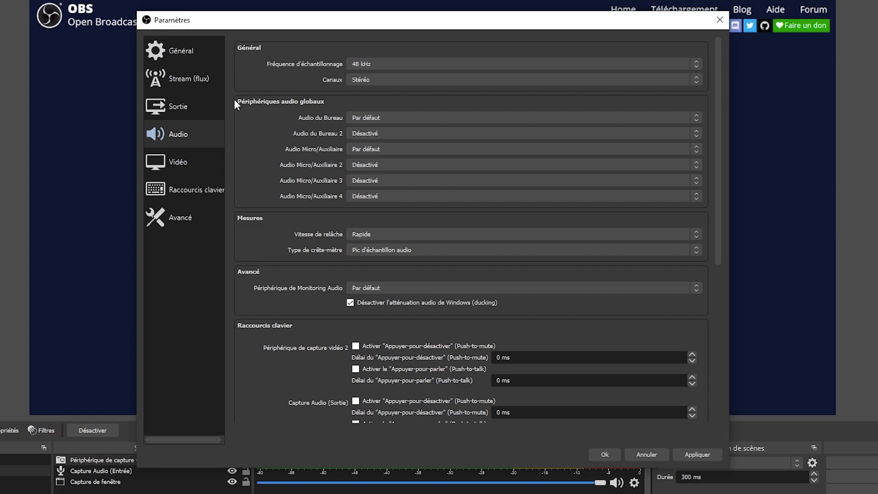
# Step: In the video settings, choose an output resolution of 1920x1080 and a frame rate of 60 FPS
pyautogui.click(189, 161)
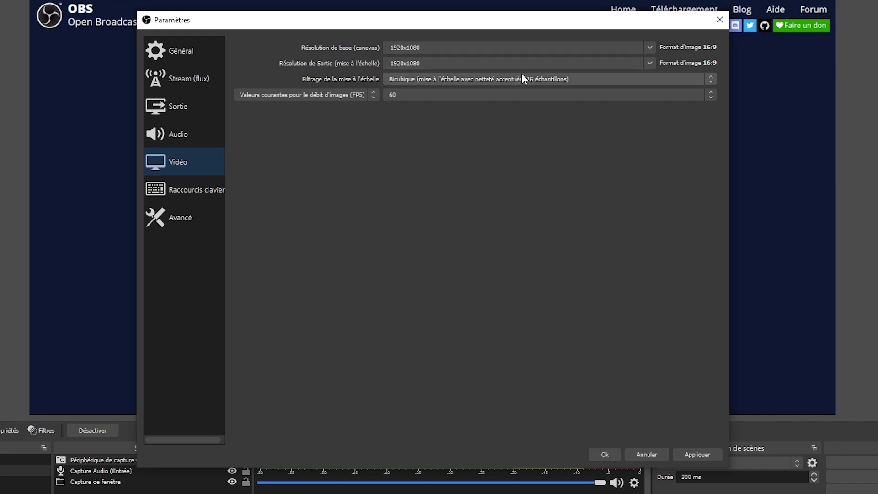
pyautogui.click(649, 62)
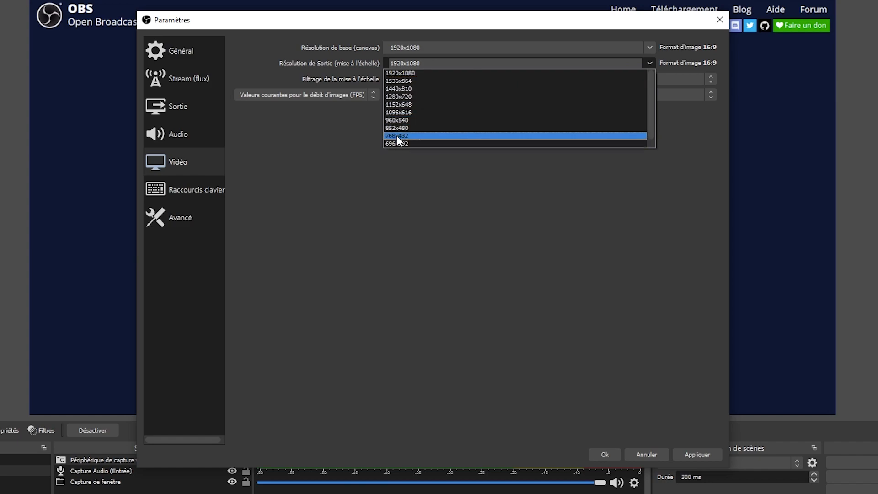
pyautogui.click(419, 75)
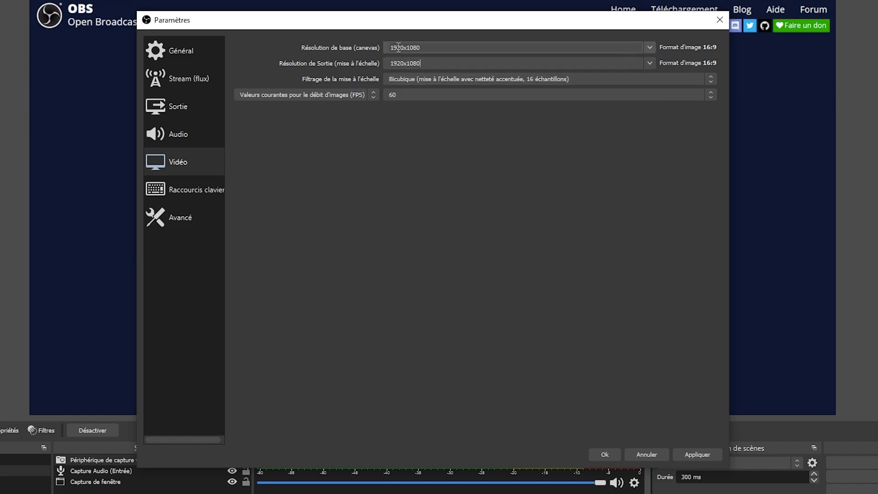
pyautogui.click(395, 95)
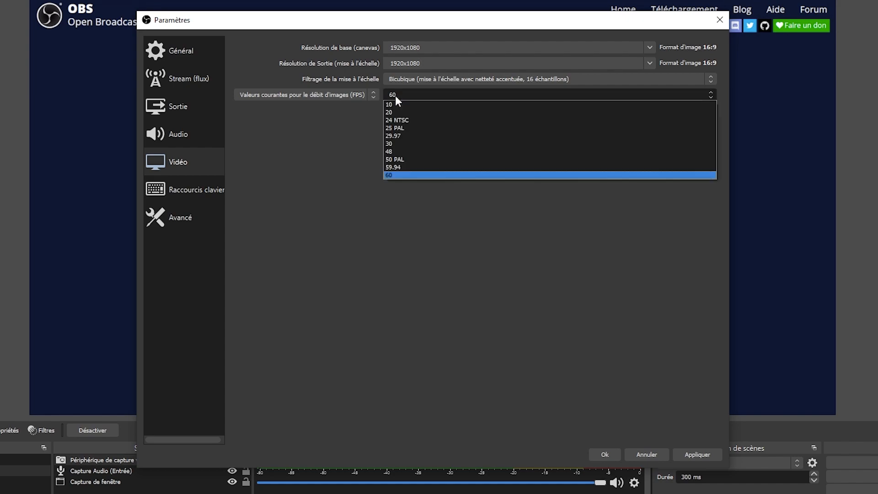
pyautogui.click(397, 176)
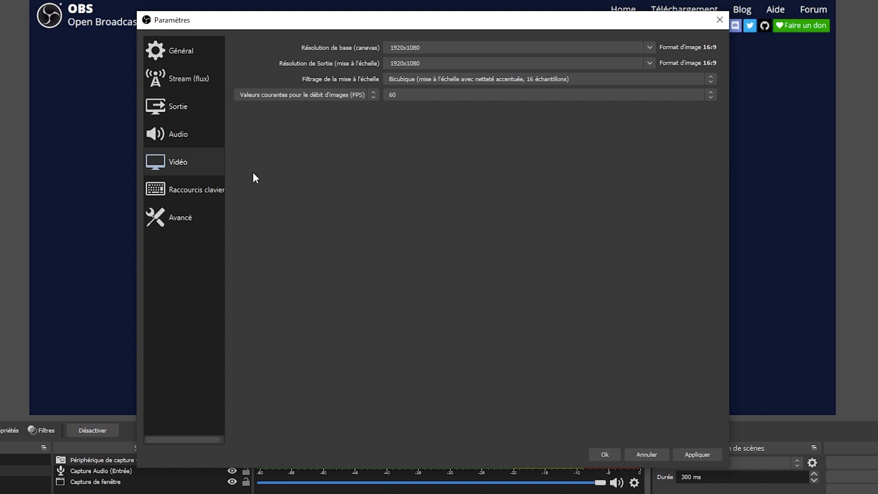
# Step: Assign CTRL + F as the hotkey for Commencer le streaming
pyautogui.click(203, 188)
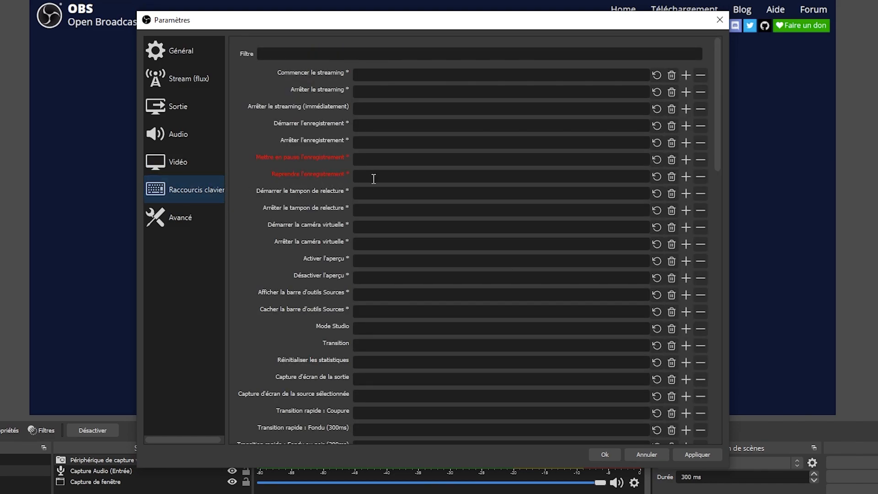
pyautogui.click(395, 72)
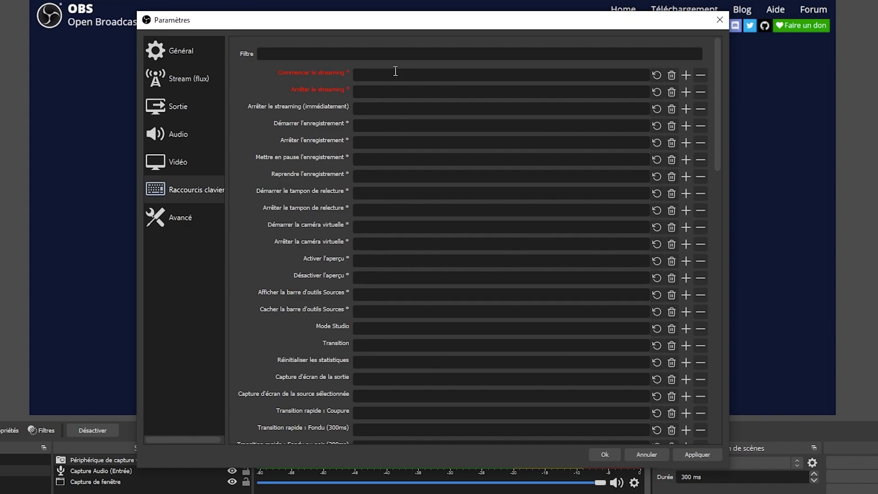
pyautogui.press('ctrl')
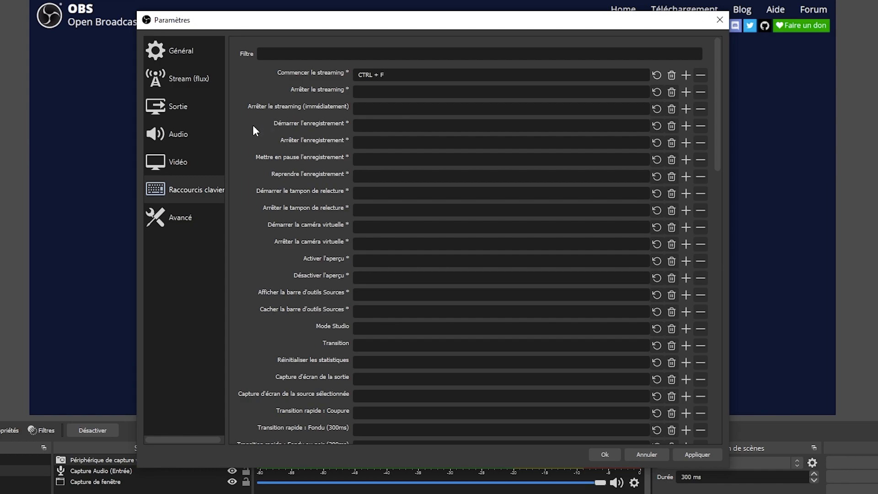
# Step: Look through the Avancé settings, from process priority down to hotkey focus behaviour
pyautogui.click(181, 213)
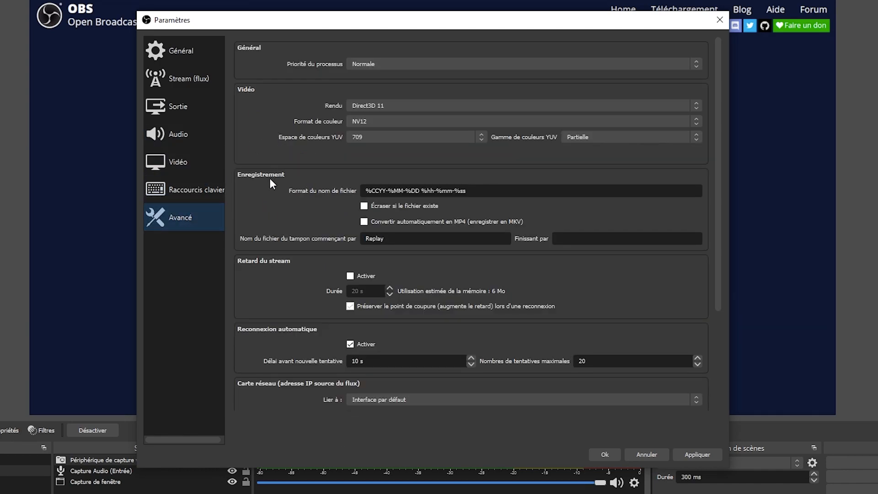
pyautogui.scroll(-5, 273, 277)
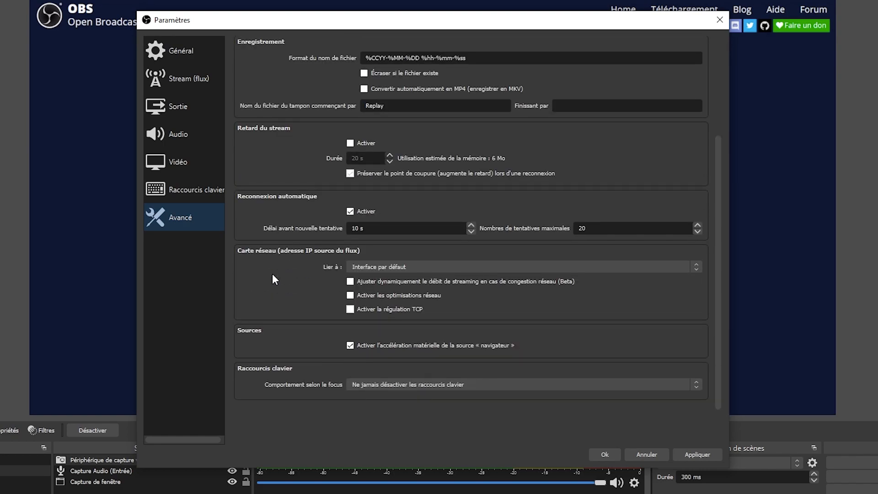
pyautogui.scroll(5, 273, 277)
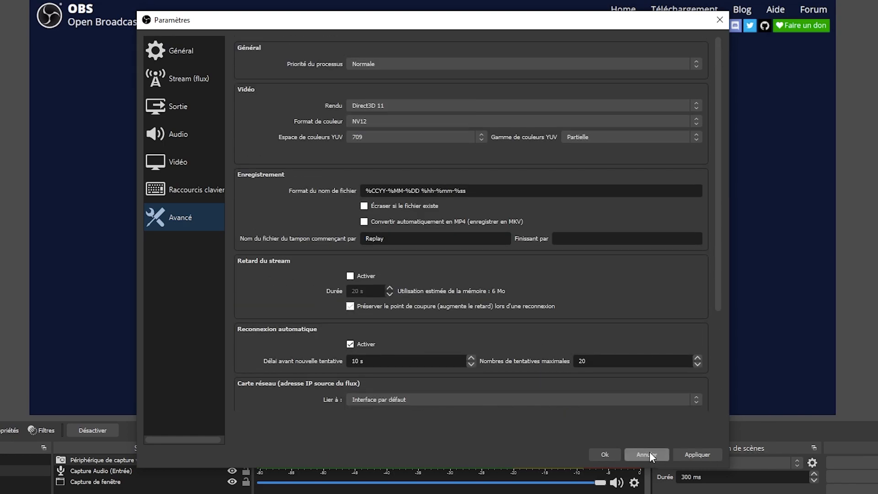
# Step: Recheck the video and output settings, and save all the changed settings
pyautogui.click(176, 161)
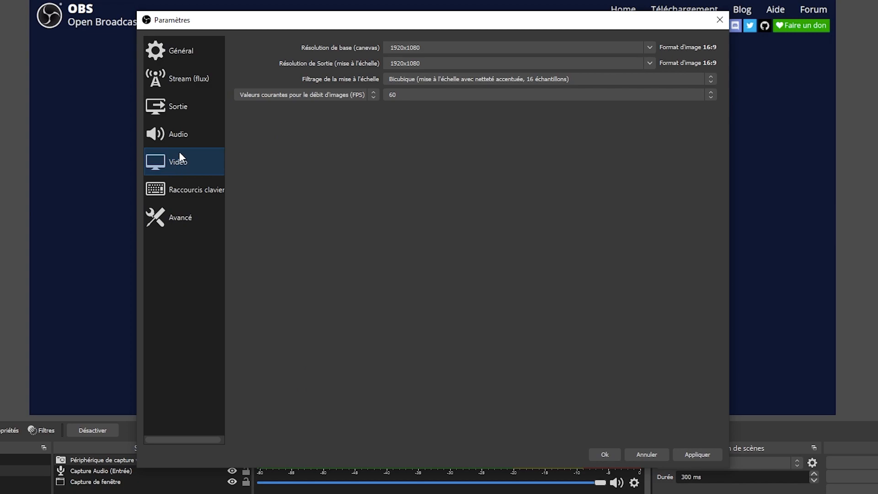
pyautogui.click(174, 101)
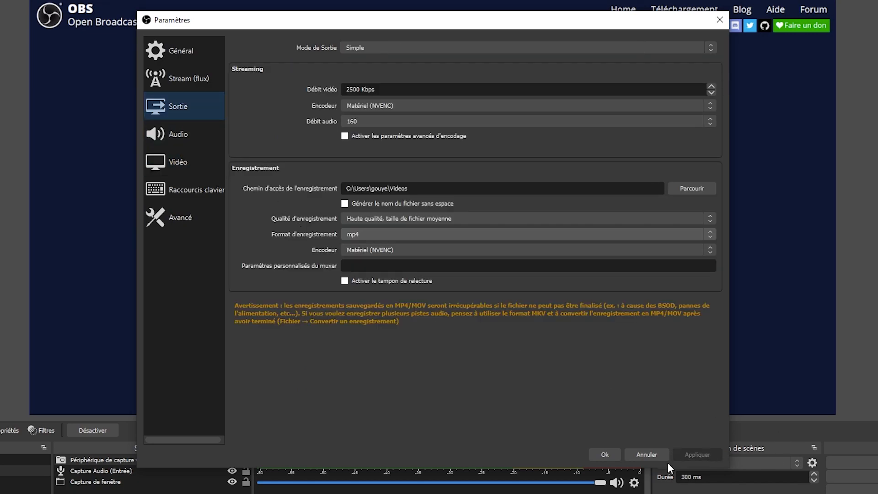
pyautogui.click(603, 454)
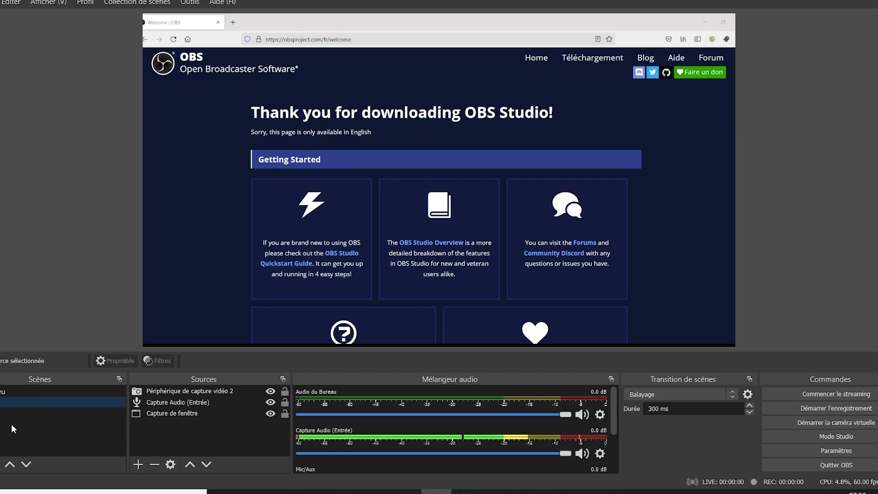
# Step: In the Video + jeu scene, enlarge and reposition the Capture d'écran droit source so it fills the whole canvas
pyautogui.click(0, 391)
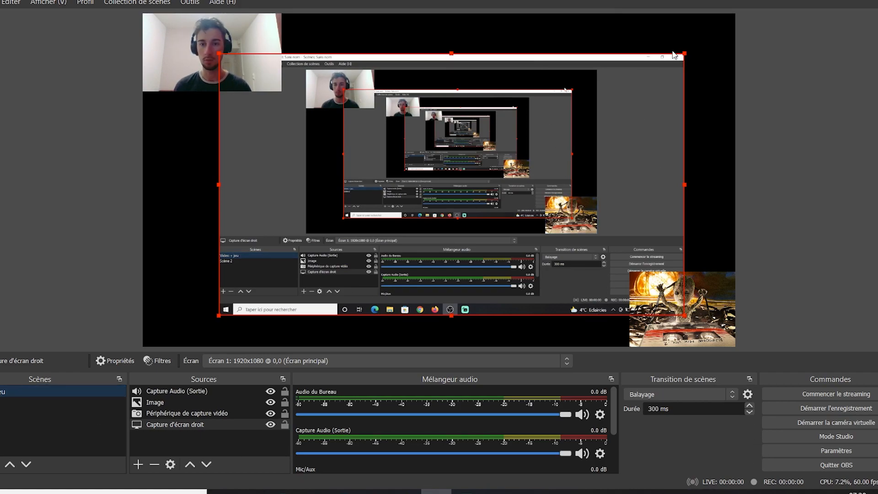
pyautogui.moveTo(686, 53); pyautogui.dragTo(735, 24)
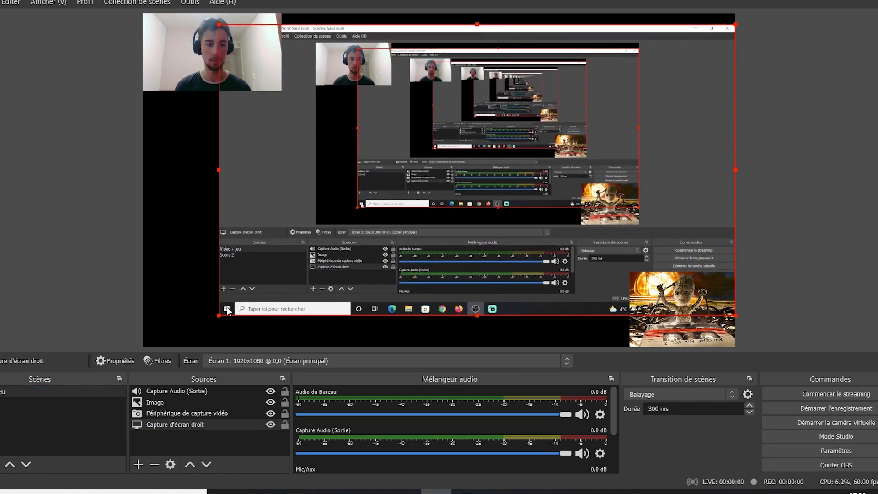
pyautogui.moveTo(219, 315); pyautogui.dragTo(164, 346)
pyautogui.moveTo(268, 307); pyautogui.dragTo(248, 296)
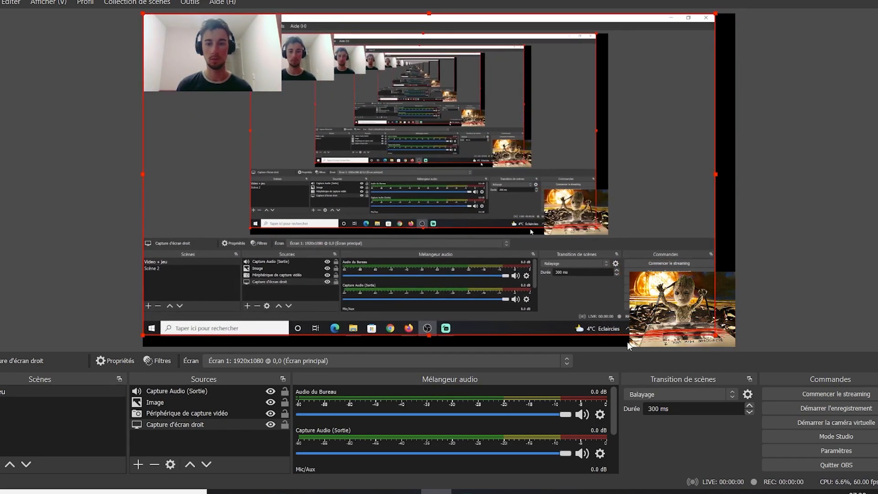
pyautogui.moveTo(719, 337); pyautogui.dragTo(730, 346)
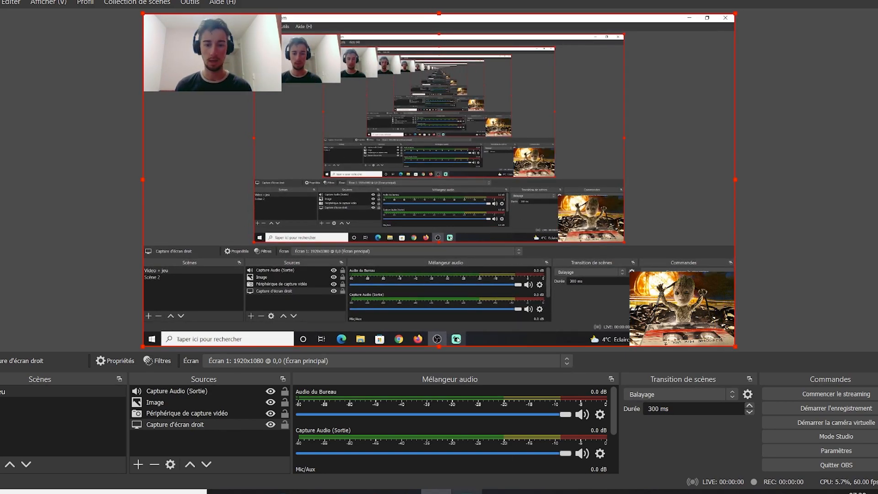
# Step: Preview Scène 2, return to the Video + jeu scene, and start recording
pyautogui.click(467, 492)
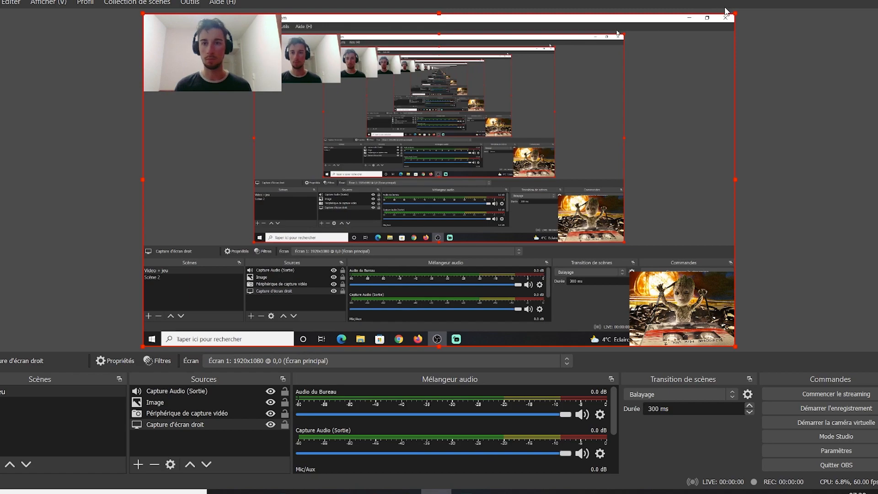
pyautogui.click(2, 402)
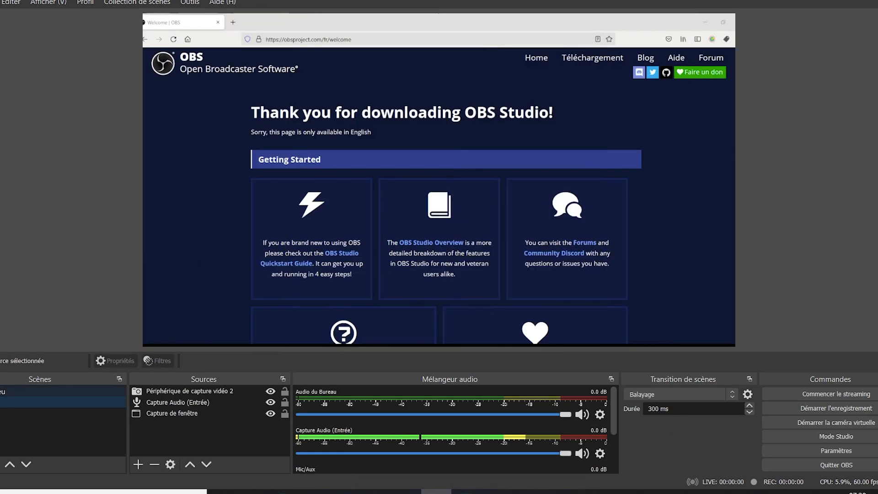
pyautogui.click(2, 391)
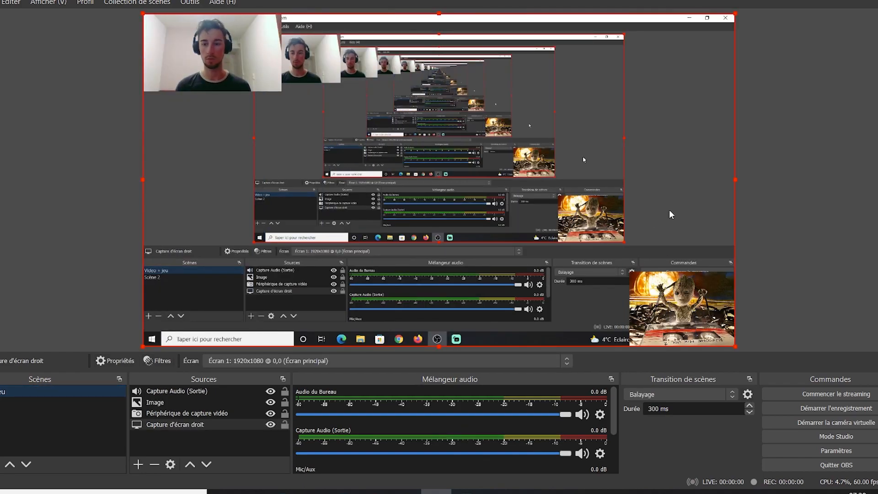
pyautogui.click(864, 409)
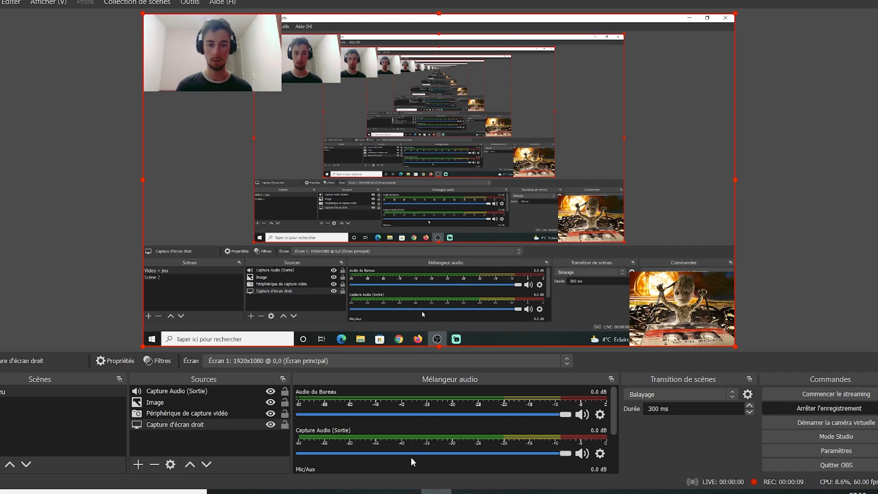
# Step: Switch to the DeepL window in Firefox, clear the word "test" from the translator, and browse the page while recording
pyautogui.moveTo(405, 490)
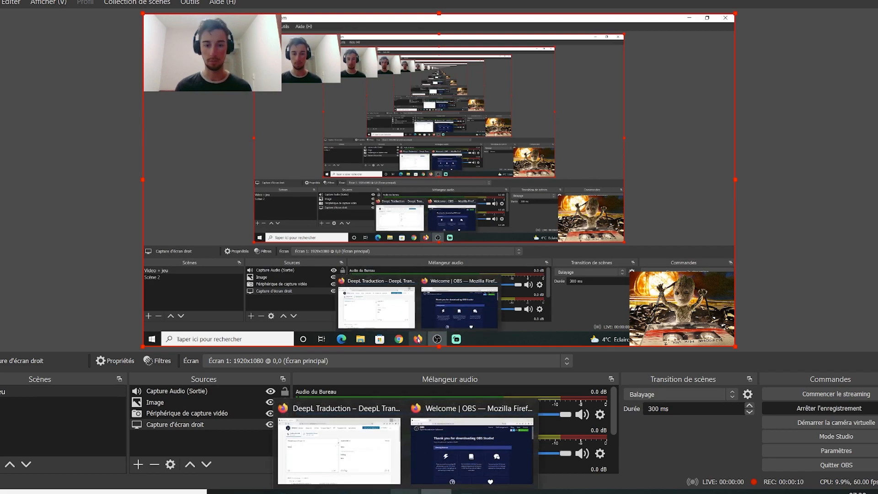
pyautogui.click(350, 439)
pyautogui.moveTo(102, 196); pyautogui.dragTo(11, 217)
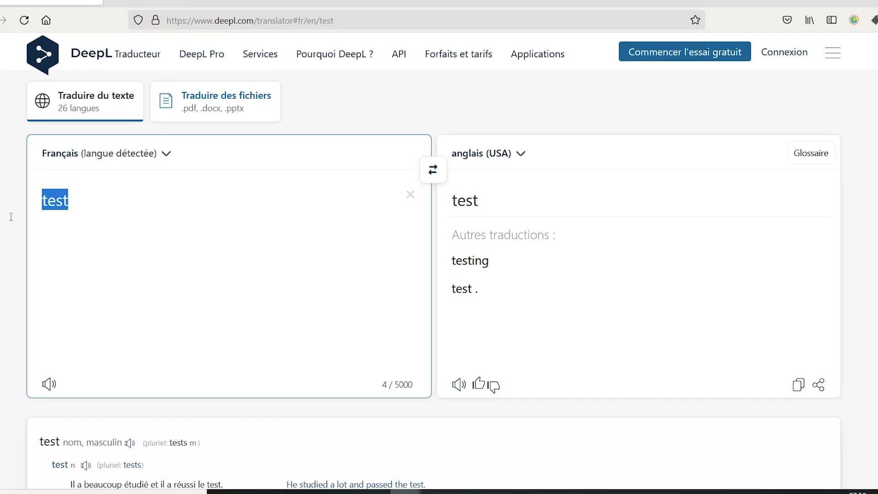
pyautogui.press('BackSpace')
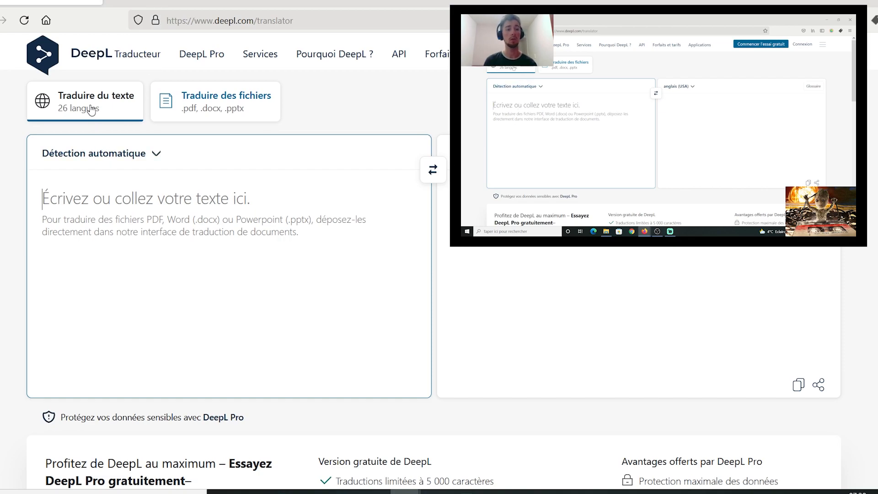
pyautogui.scroll(-15, 92, 114)
pyautogui.scroll(4, 198, 131)
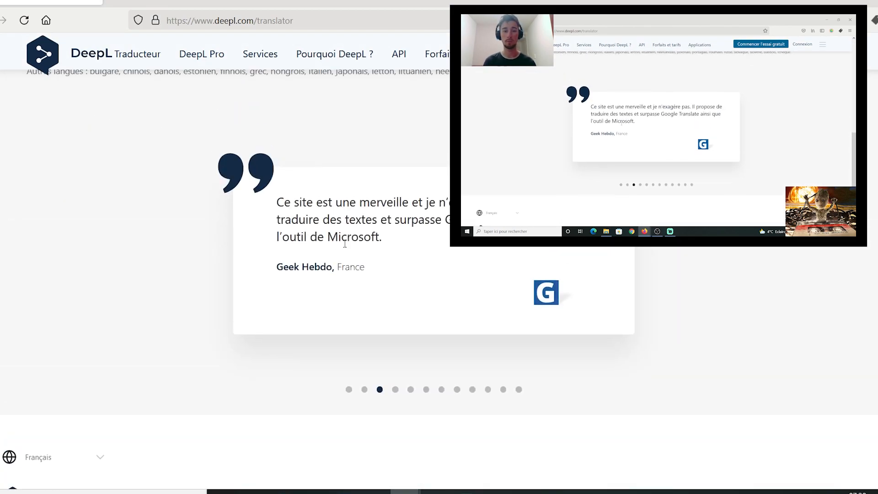
# Step: Enter "bonjour tout le monde" in the DeepL translator, and switch back to OBS to stop the recording
pyautogui.scroll(7, 464, 257)
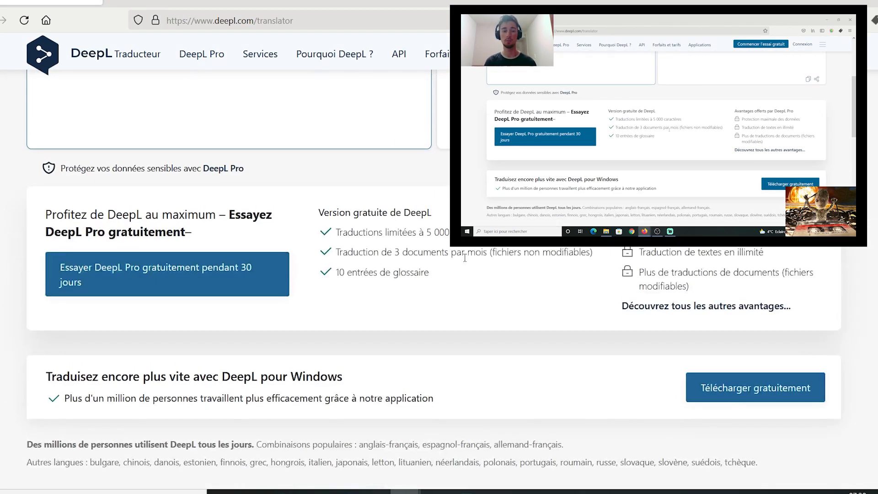
pyautogui.scroll(5, 465, 257)
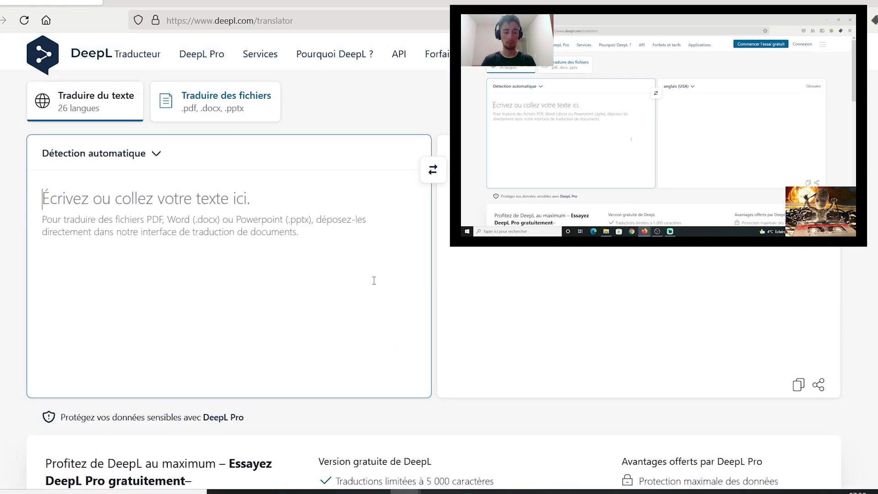
pyautogui.write('bonjour tout le')
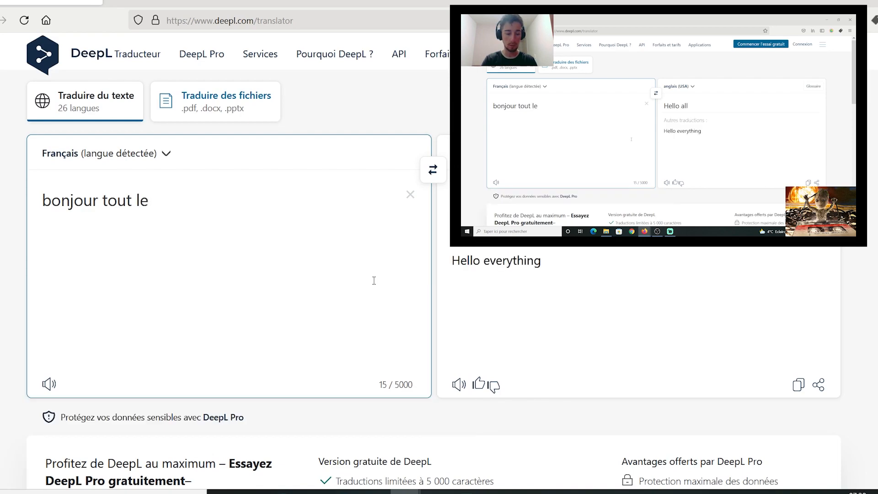
pyautogui.write(' monde')
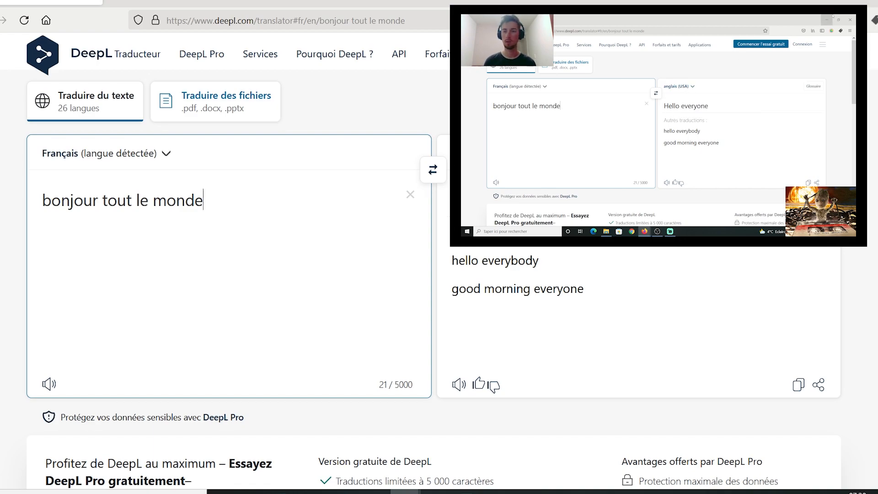
pyautogui.click(435, 492)
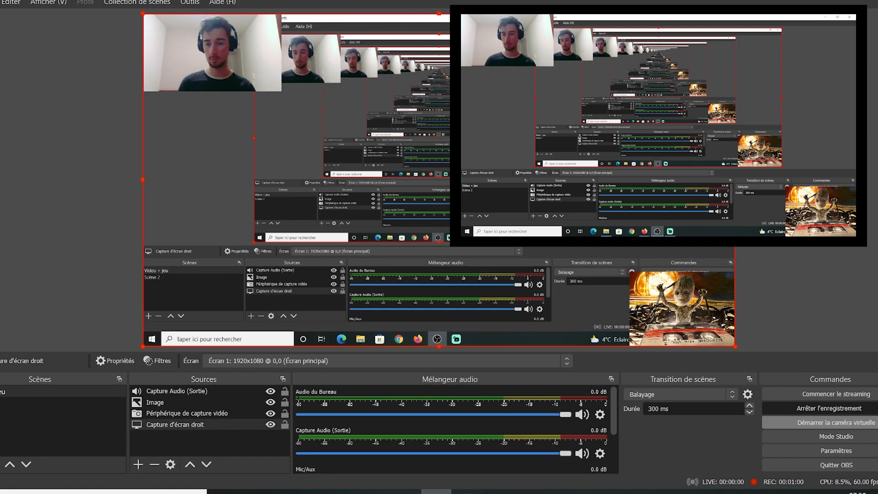
pyautogui.click(835, 406)
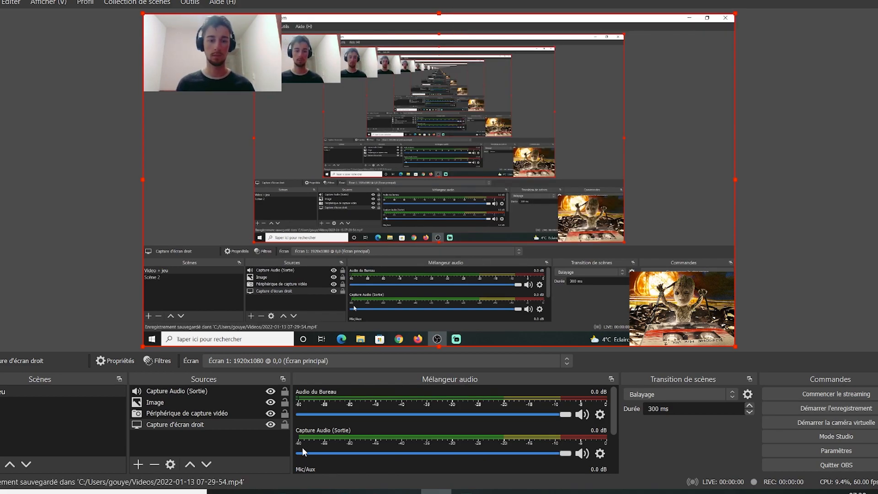
# Step: Check the recording path in the output settings to locate the folder holding the saved recordings
pyautogui.moveTo(320, 491)
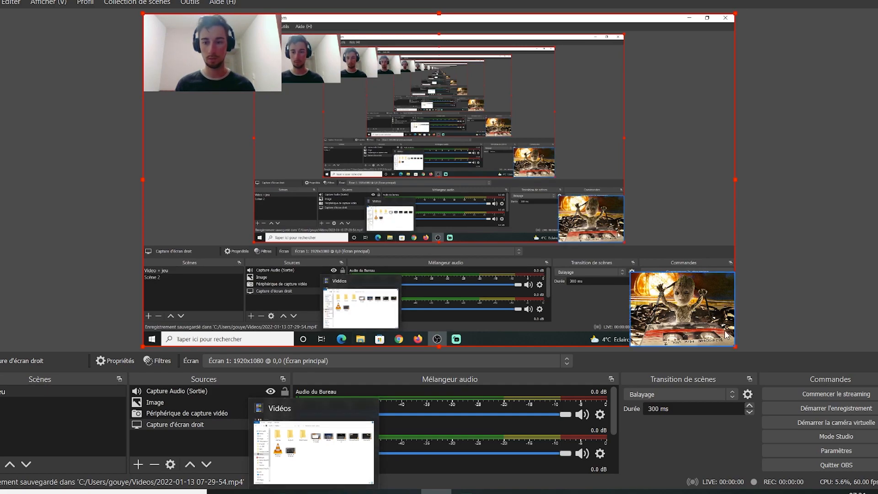
pyautogui.click(821, 448)
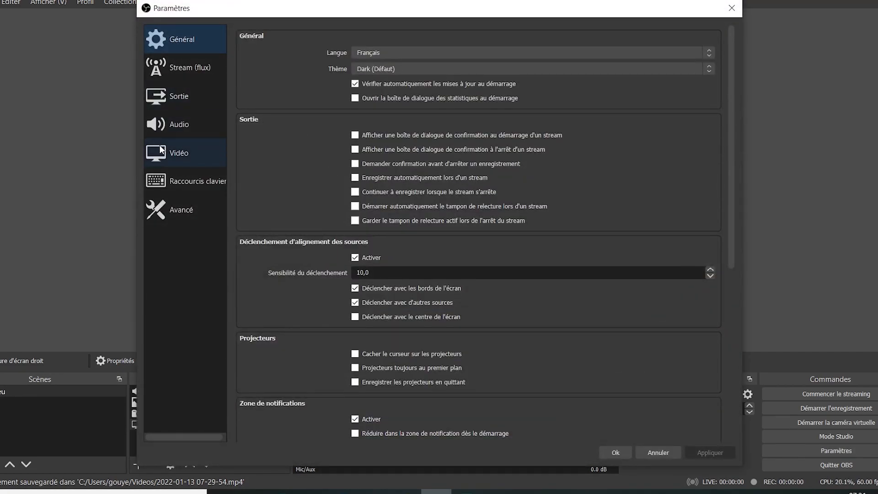
pyautogui.click(174, 93)
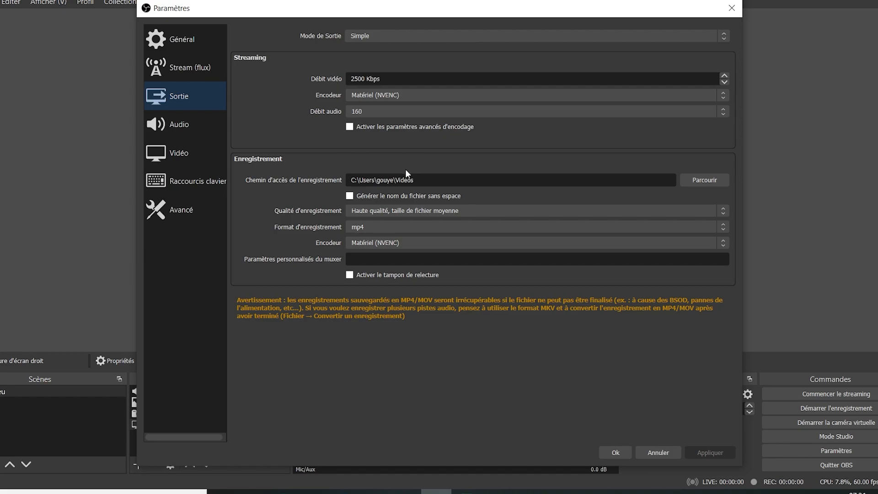
pyautogui.click(314, 492)
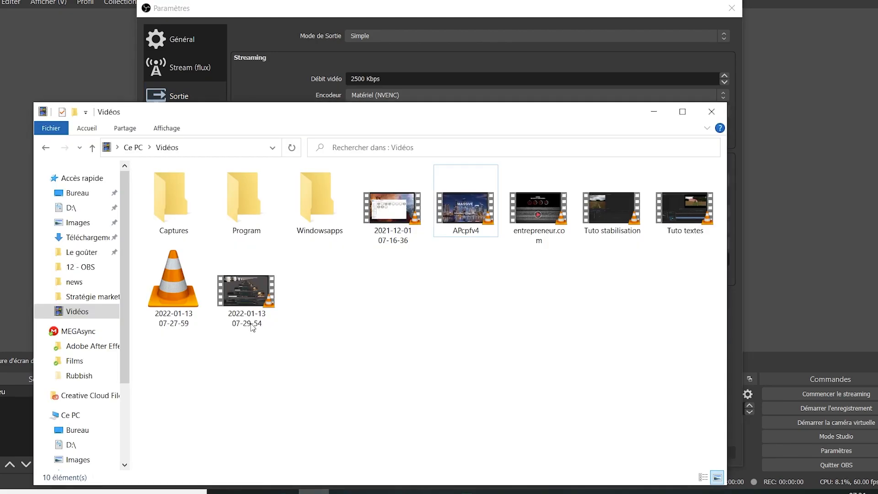
pyautogui.click(291, 147)
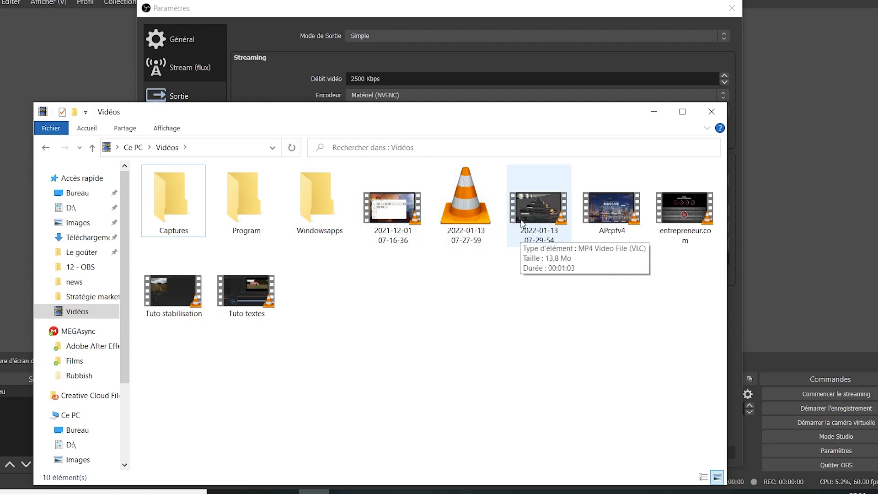
pyautogui.doubleClick(525, 220)
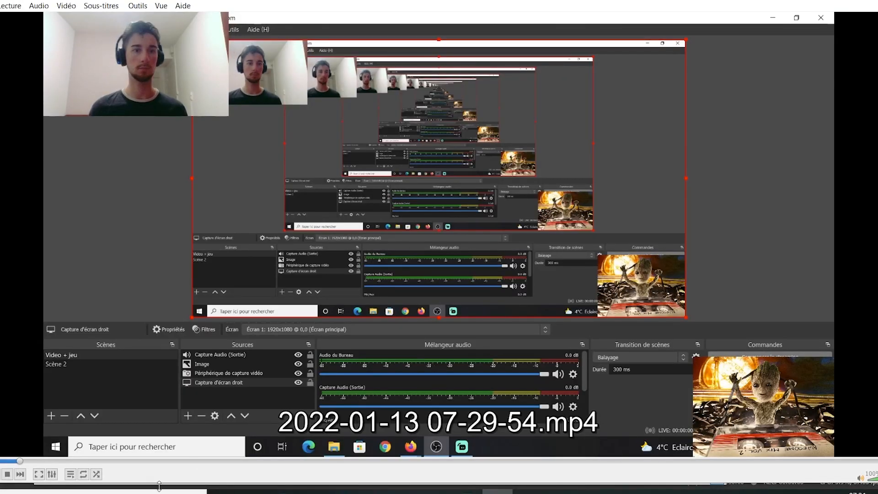
pyautogui.click(330, 461)
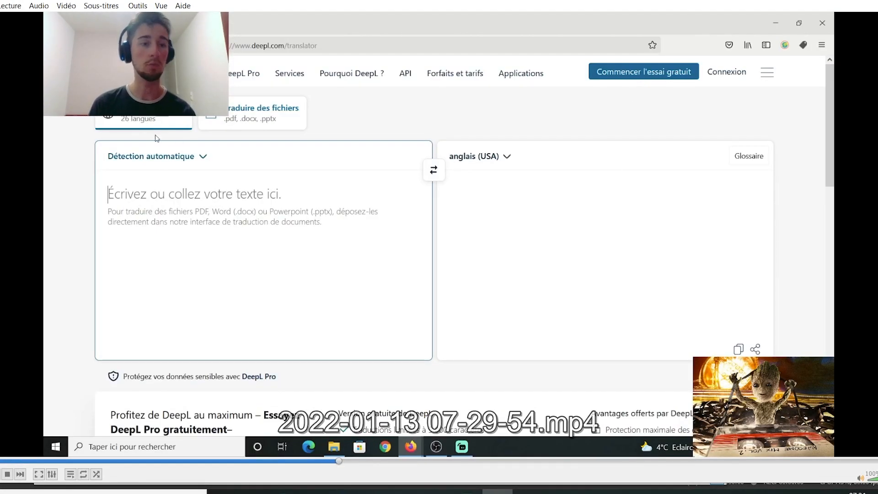
pyautogui.hotkey('alt', 'F4')
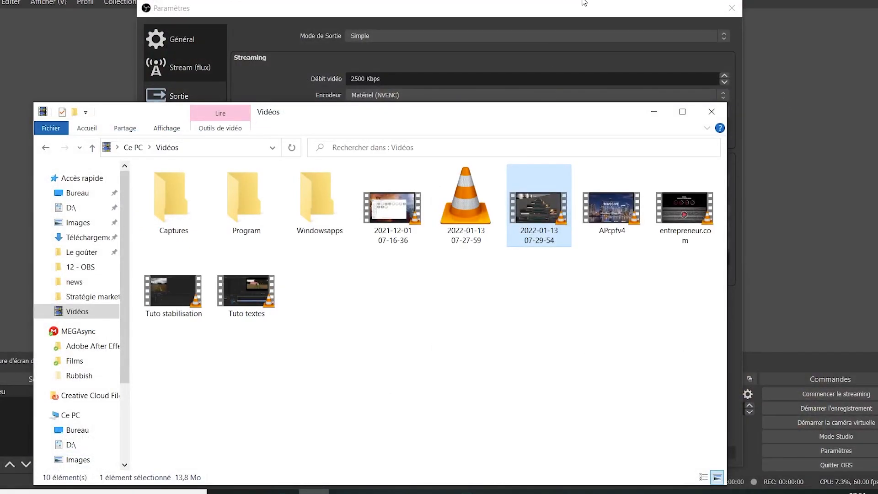